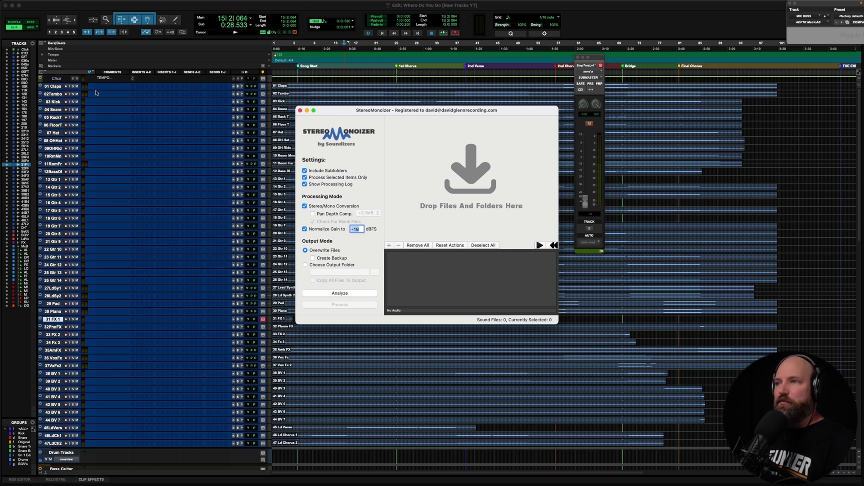
- Return to the Pro Tools session, select the 01 Claps track and look through its available track commands
click(55, 86)
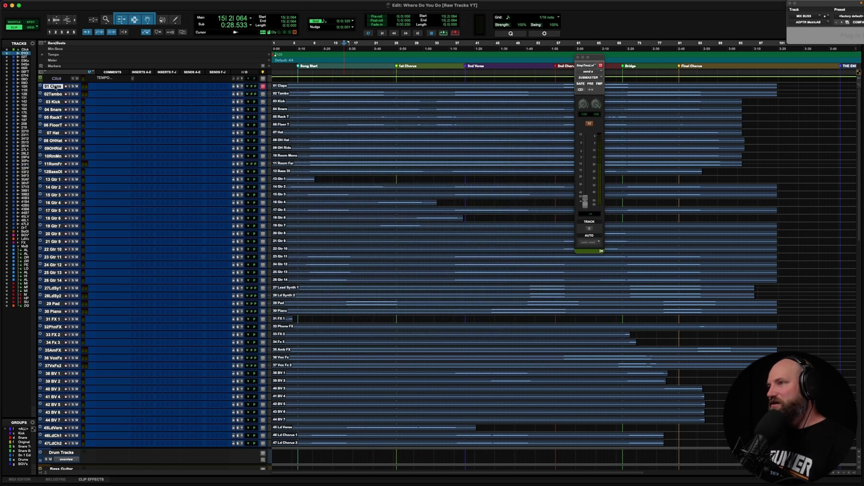
right_click(55, 87)
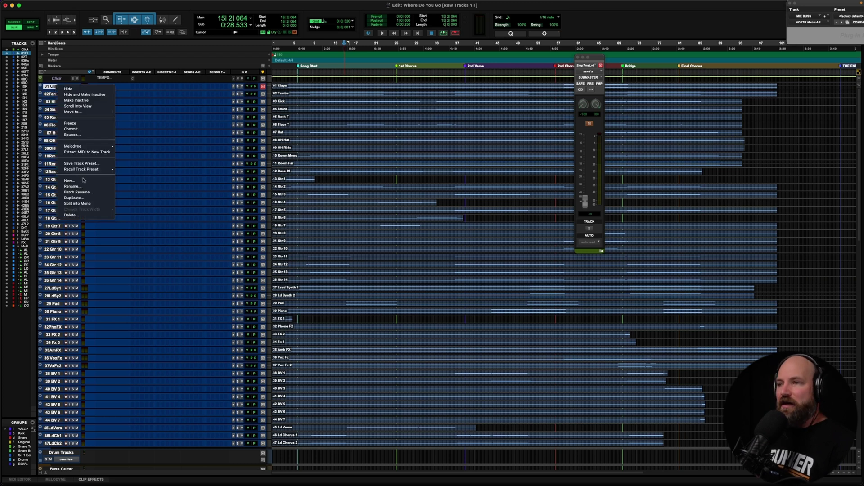
click(150, 126)
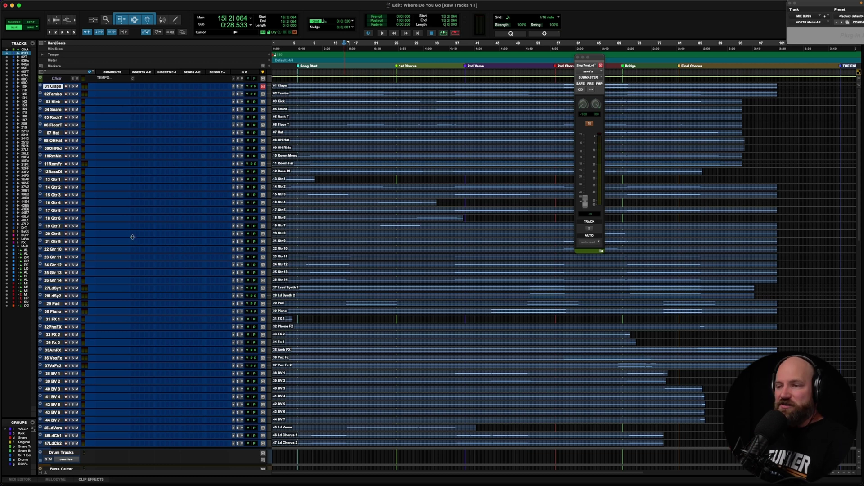
scroll(124, 275, down, 2)
scroll(113, 351, up, 2)
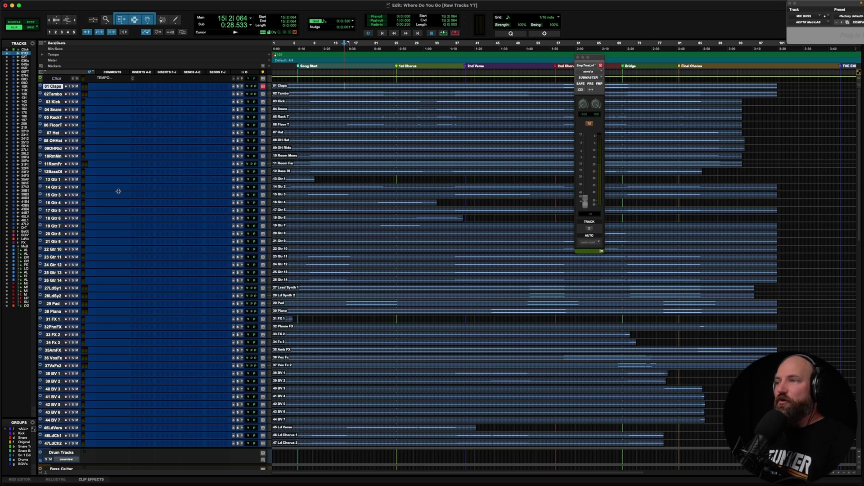
- Switch to StereoMonoizer to review its stereo/mono conversion and gain normalization settings, and return to Pro Tools
key(super+Tab)
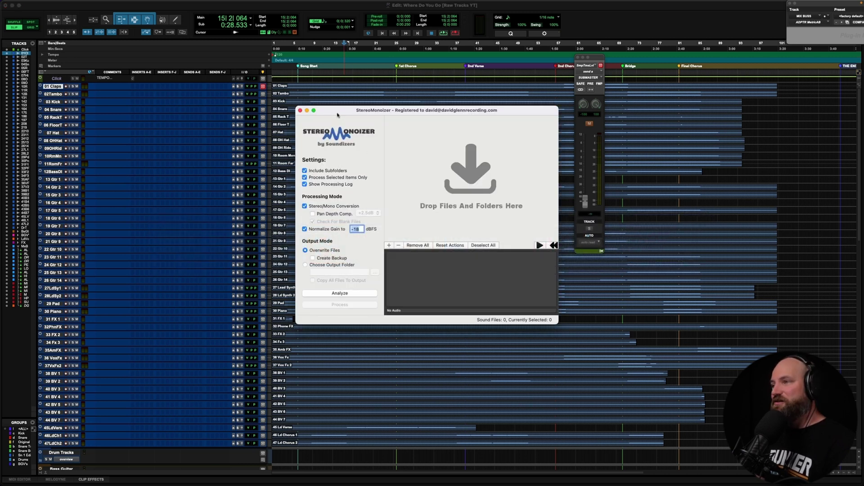
drag(338, 112, 335, 115)
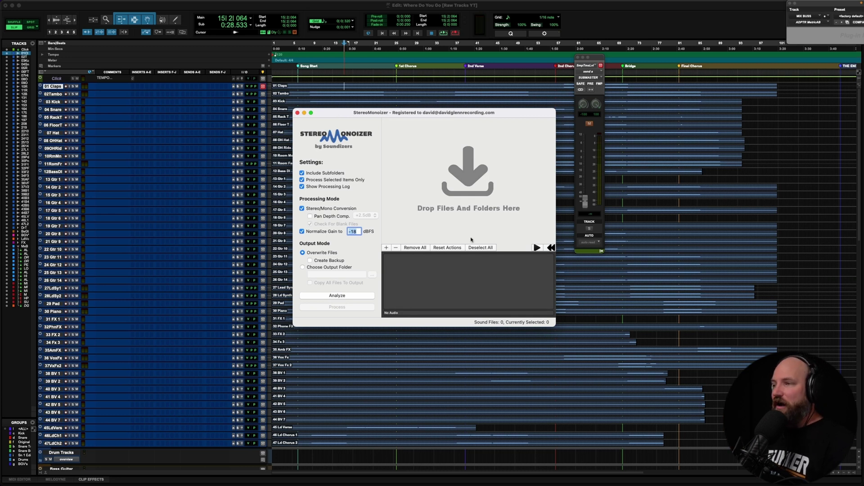
click(277, 158)
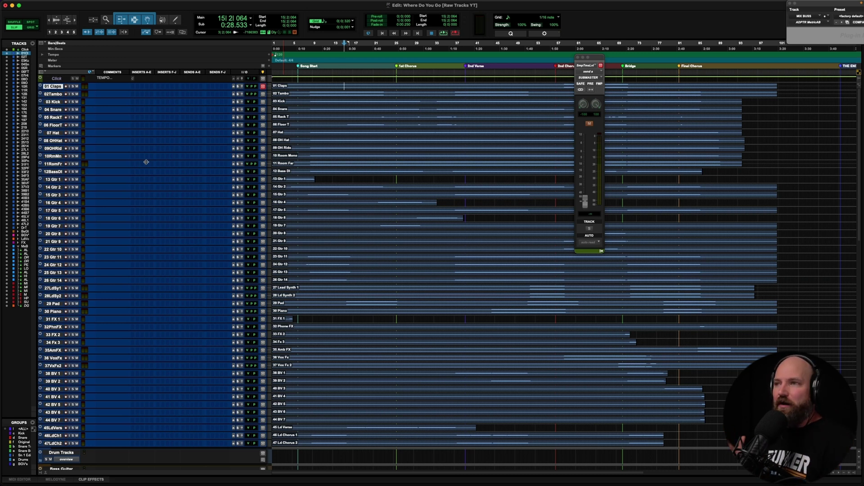
- Place the edit cursor at the start of the 02 Tambo audio and lower the 04 Snare fader to about -21 dB in the mixer
click(306, 93)
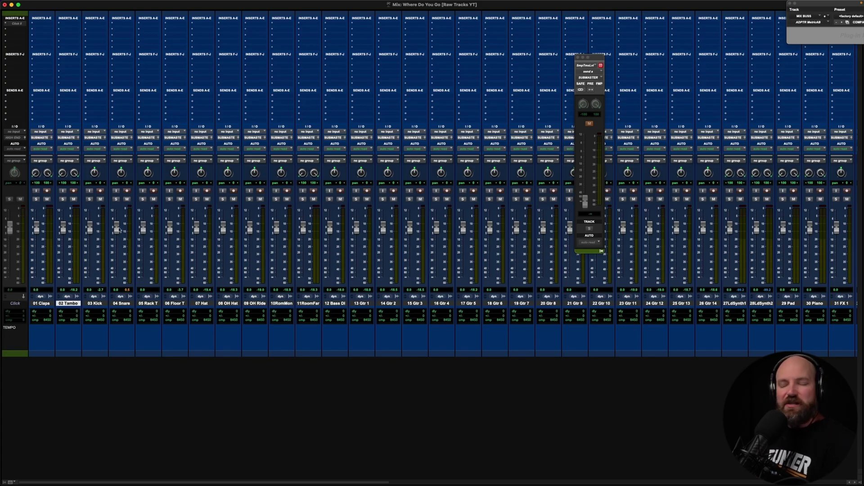
drag(116, 230, 116, 231)
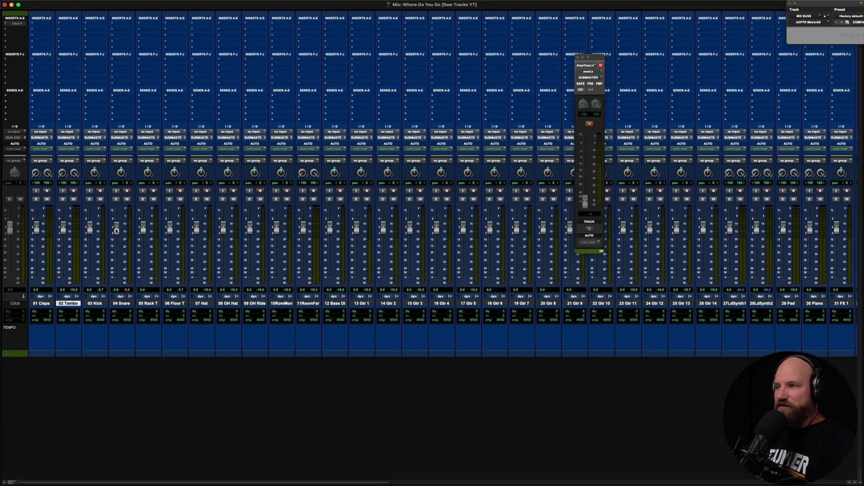
drag(116, 230, 116, 256)
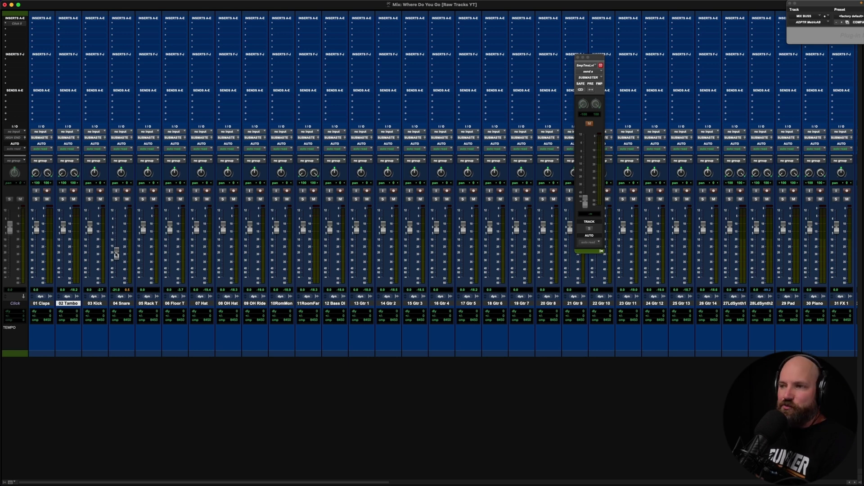
drag(116, 254, 116, 255)
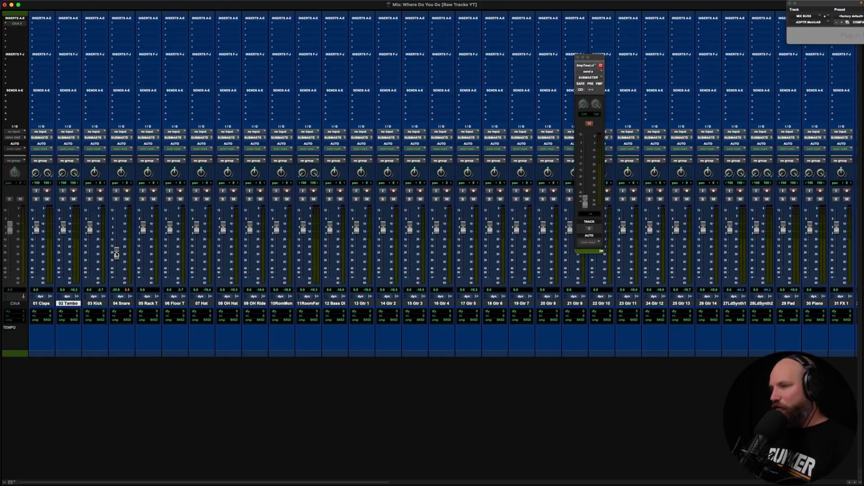
- Open the 03 Kick output fader from the edit view, lower it to about -20 dB, and bring it back near 0 dB
key(super+equal)
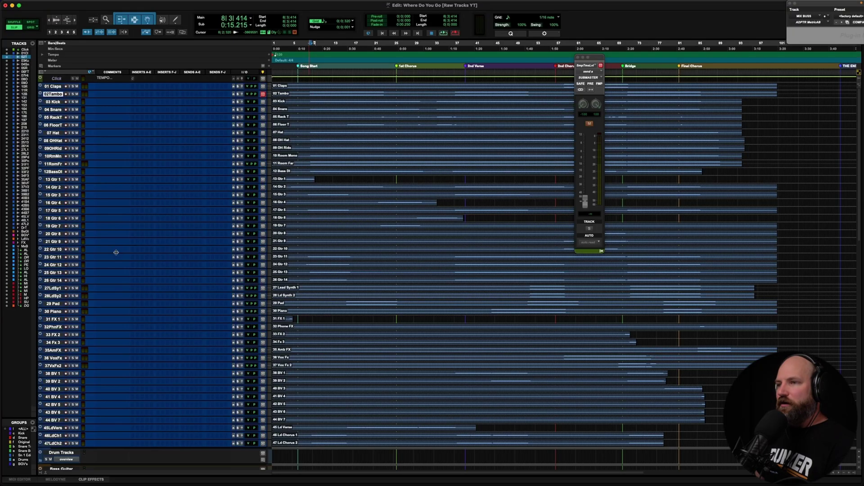
click(240, 102)
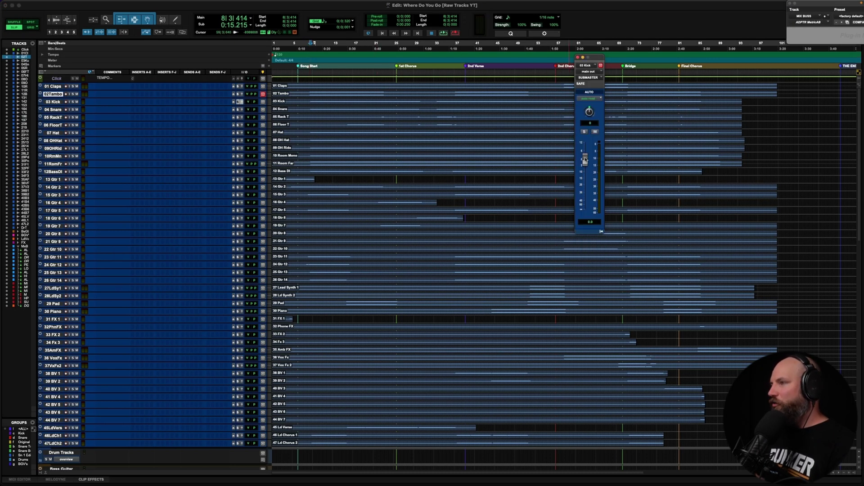
drag(585, 159, 585, 181)
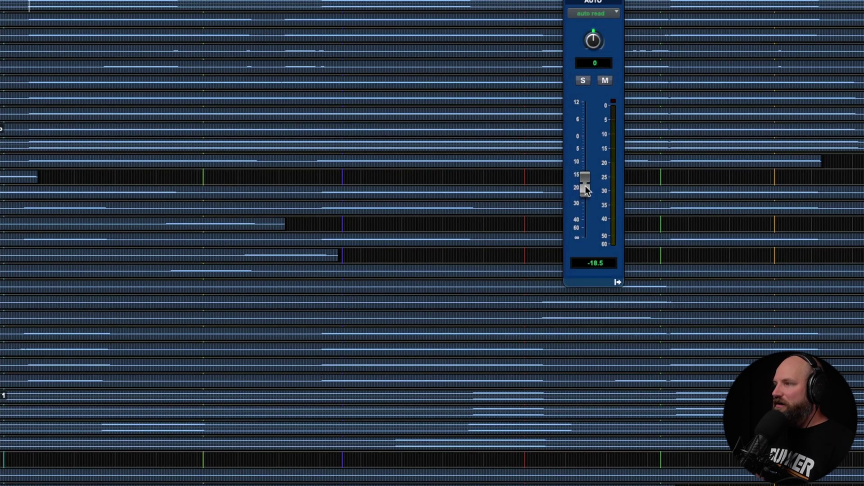
drag(585, 188, 584, 189)
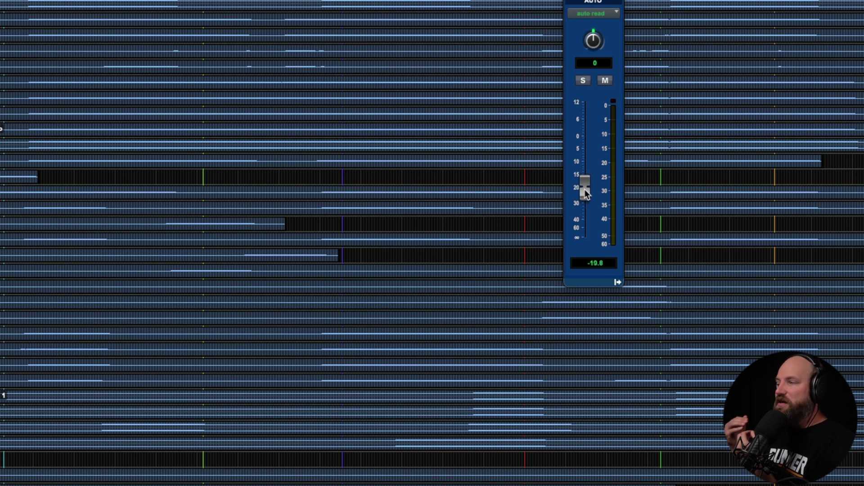
drag(585, 191, 585, 141)
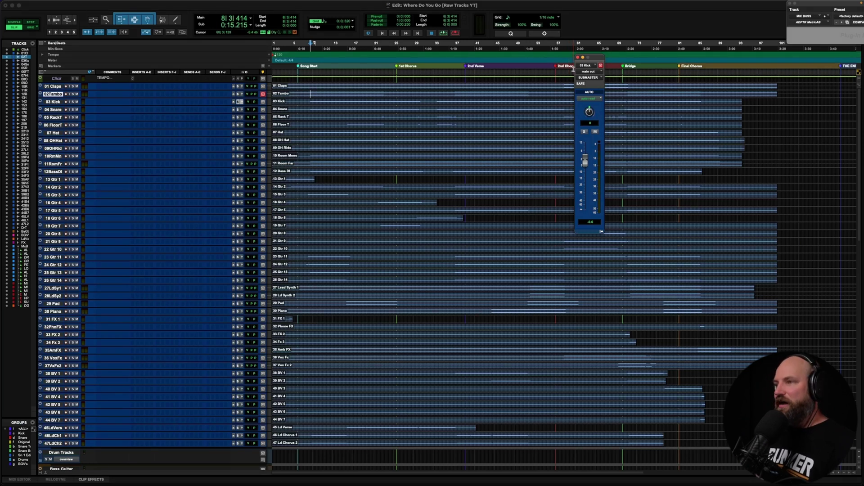
- Place the edit cursor where the 27 Lead Synth 1 audio begins and play the session from there
key(super+Tab)
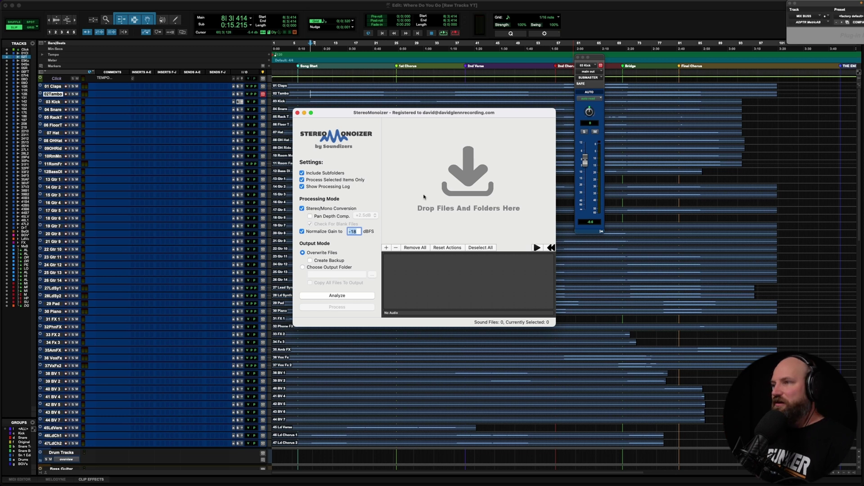
key(super+Tab)
scroll(371, 261, down, 3)
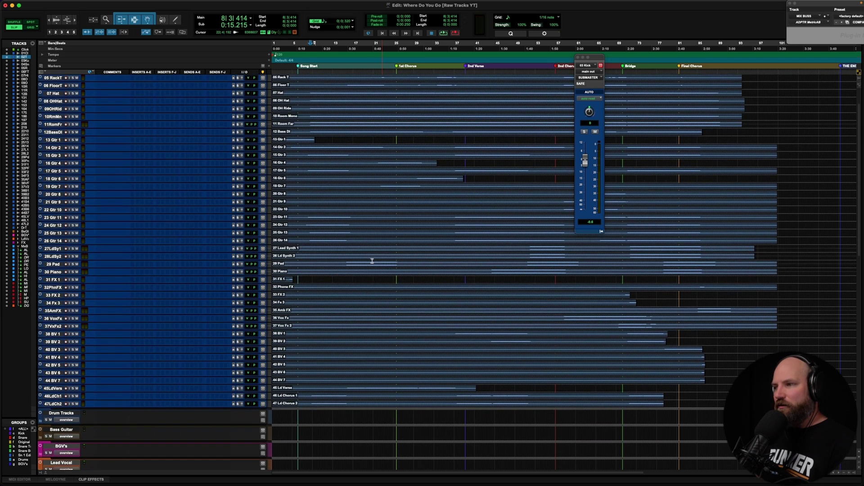
scroll(372, 261, down, 3)
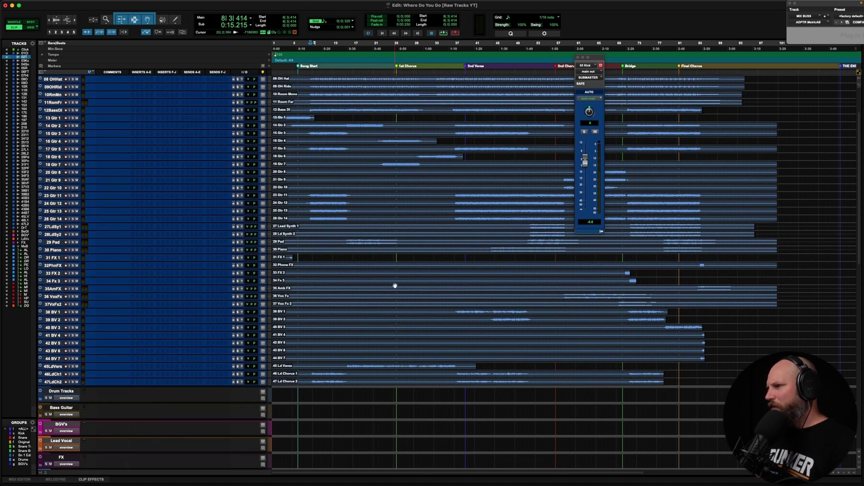
scroll(395, 285, right, 5)
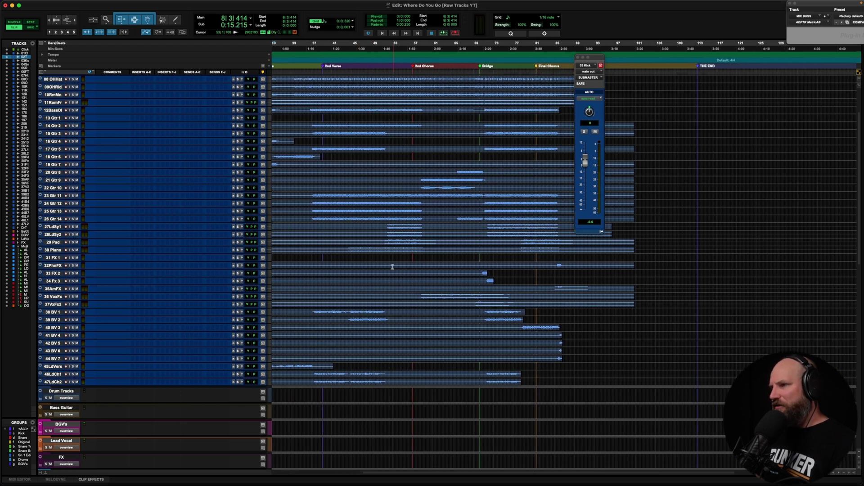
click(376, 226)
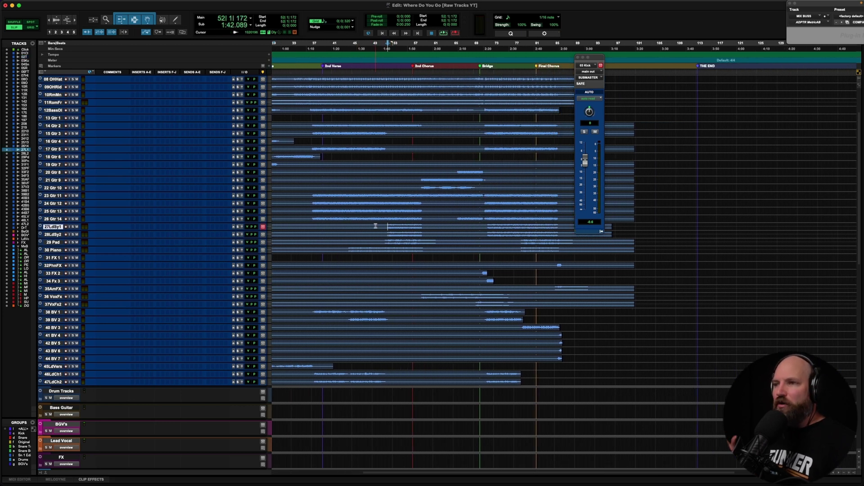
scroll(376, 226, up, 6)
scroll(375, 226, left, 5)
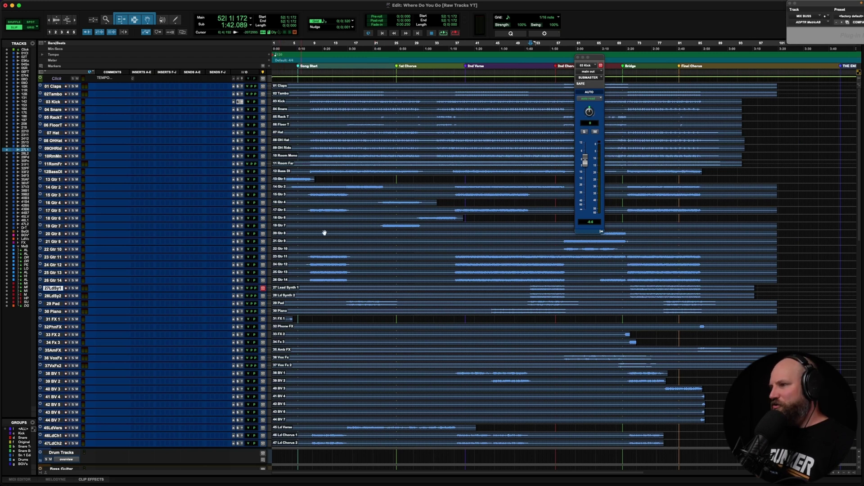
scroll(435, 243, right, 5)
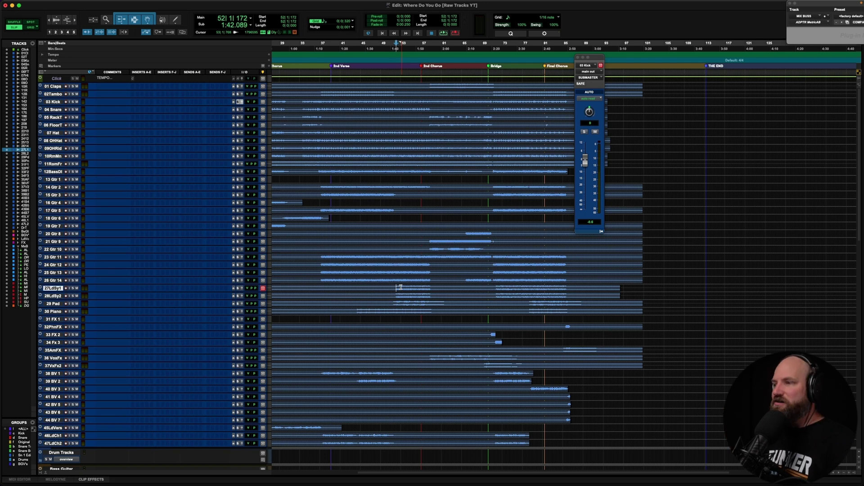
key(space)
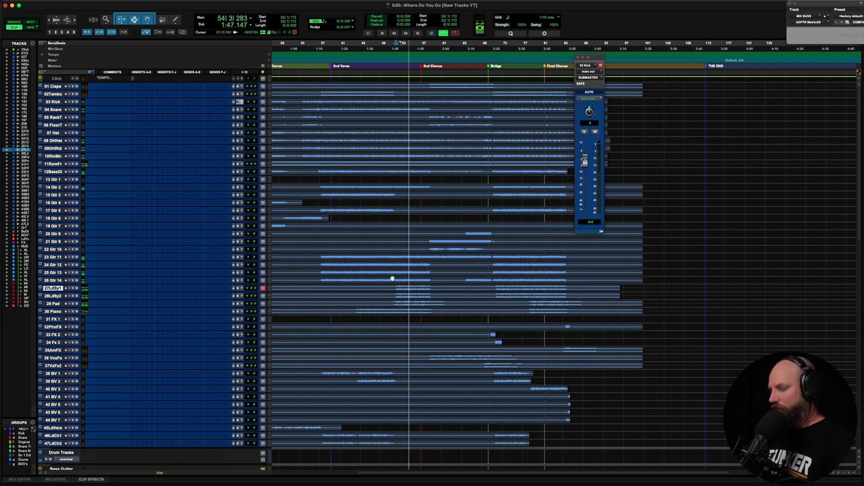
- Lower the 27LdSynth1 fader to about -19.5 dB and the 28LdSynth2 fader to about -4.4 dB in the mixer
key(super+equal)
scroll(365, 343, right, 5)
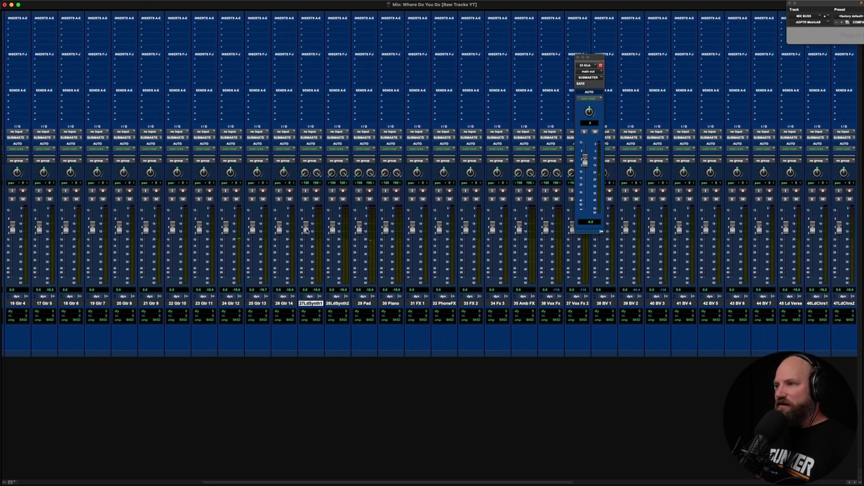
drag(306, 229, 332, 235)
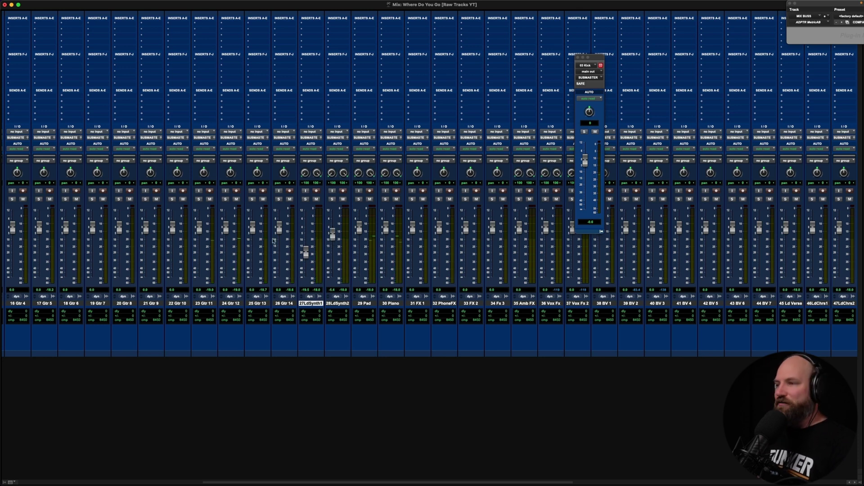
- Reset the 04 Snare fader to 0 dB and go back to the edit view
scroll(193, 274, left, 10)
alt+click(116, 255)
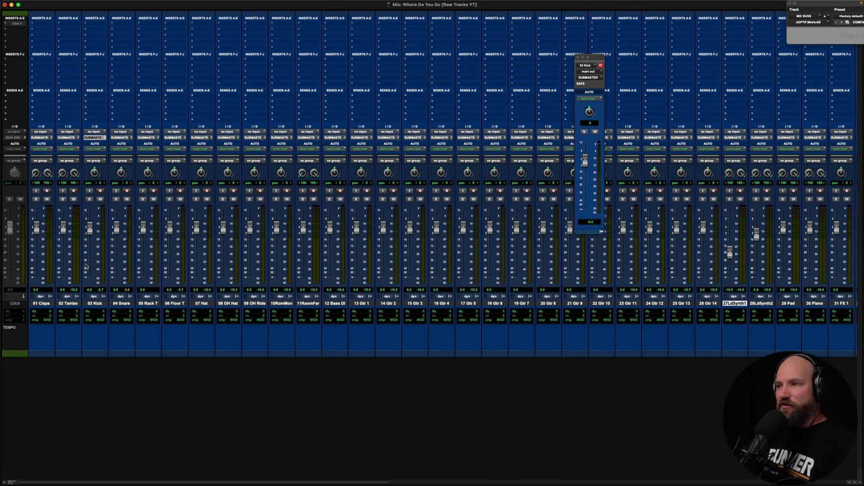
key(super+equal)
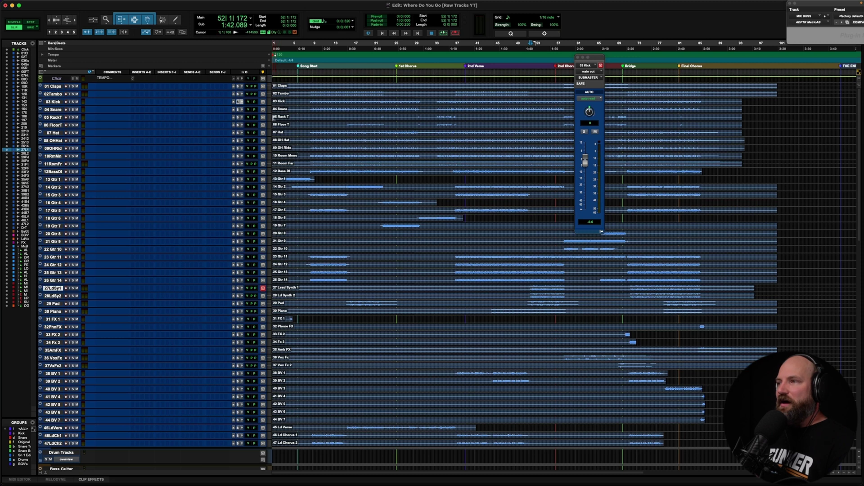
- Place the edit cursor at the start of the 03 Kick audio and check the kick channel in the mixer
click(312, 102)
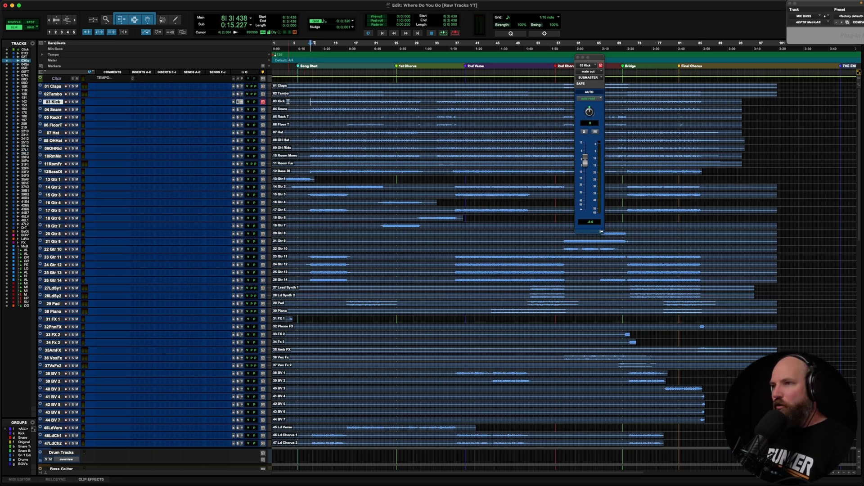
key(super+equal)
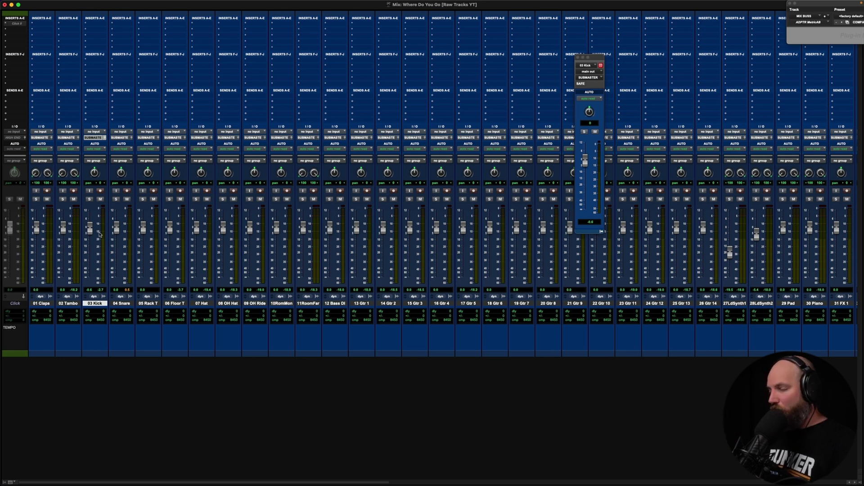
key(super+equal)
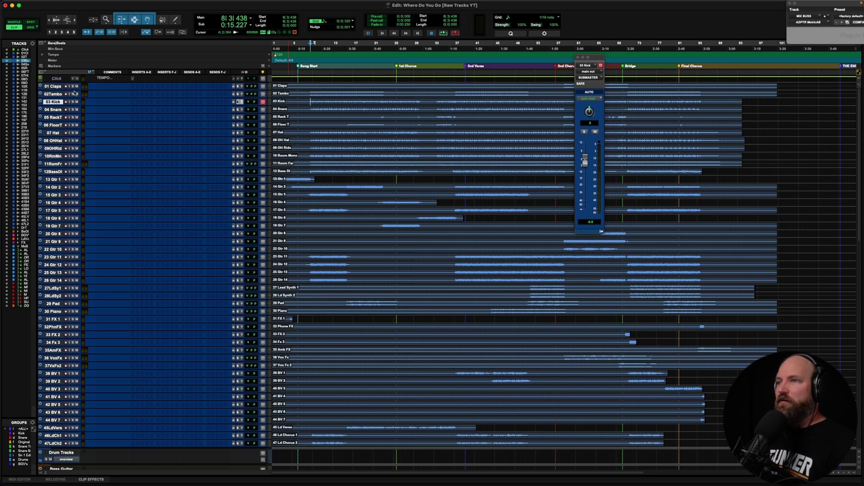
- Select all tracks from 01 Claps through 47LdCh2 and increase their track height
scroll(56, 204, down, 10)
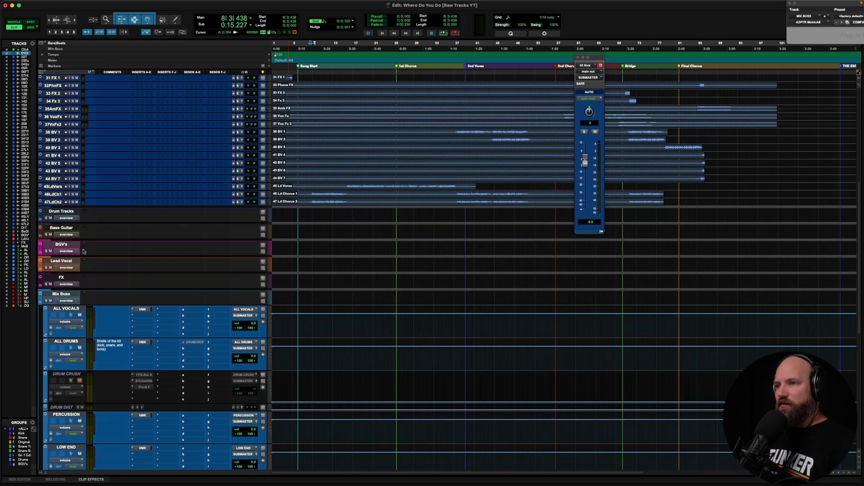
shift+click(55, 203)
key(ctrl+Up)
scroll(55, 200, up, 3)
- Select the whole 03 Kick clip and extend the selection down to the 04 Snare, 05 Rack T and 06 Floor T clips
click(59, 151)
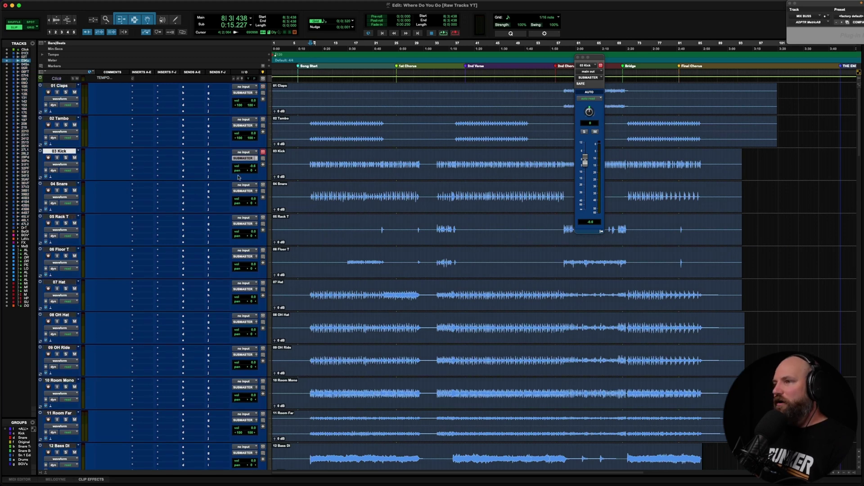
double_click(311, 158)
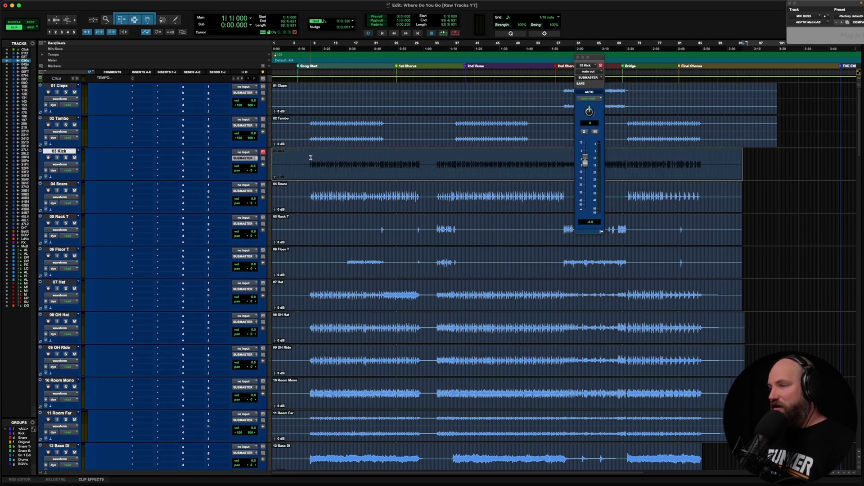
key(shift+semicolon)
key(shift+semicolon)
key(shift+semicolon)
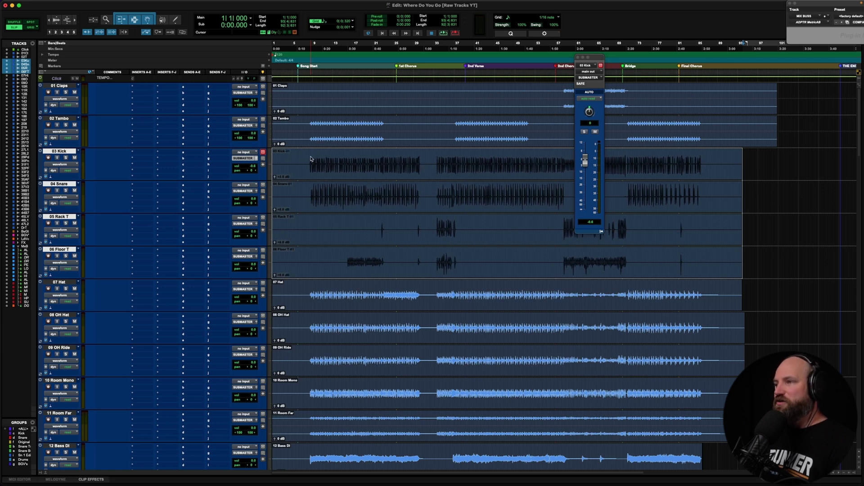
- Play the song and raise the clip gain of the 03 Kick, 04 Snare, 05 Rack T and 06 Floor T clips to +17.5 dB
click(311, 158)
key(space)
double_click(329, 162)
key(shift+semicolon)
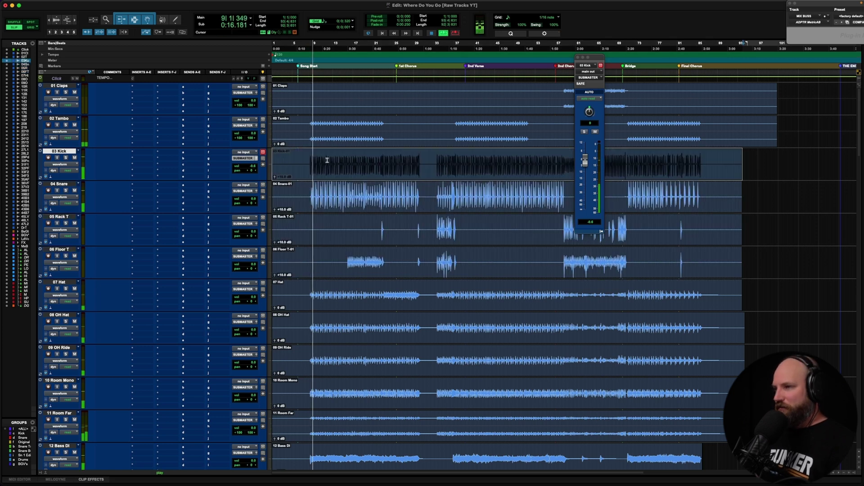
key(shift+semicolon)
key(shift+semicolon)
scroll(328, 159, up, 14)
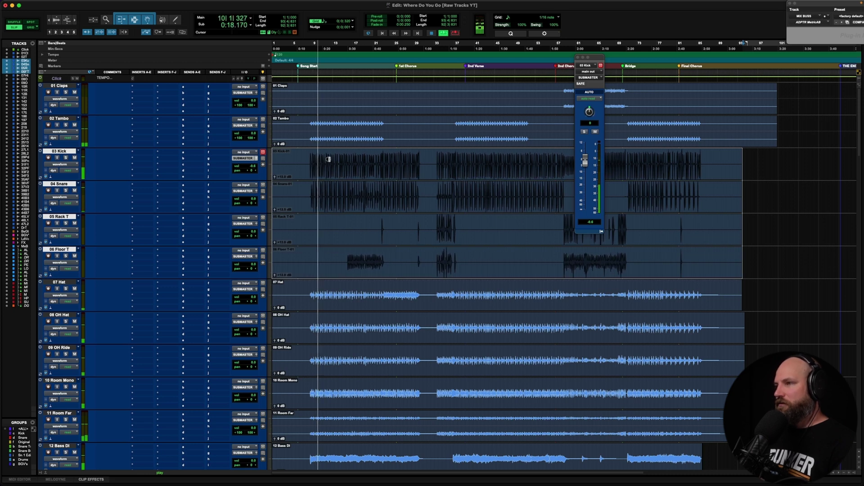
scroll(329, 160, up, 2)
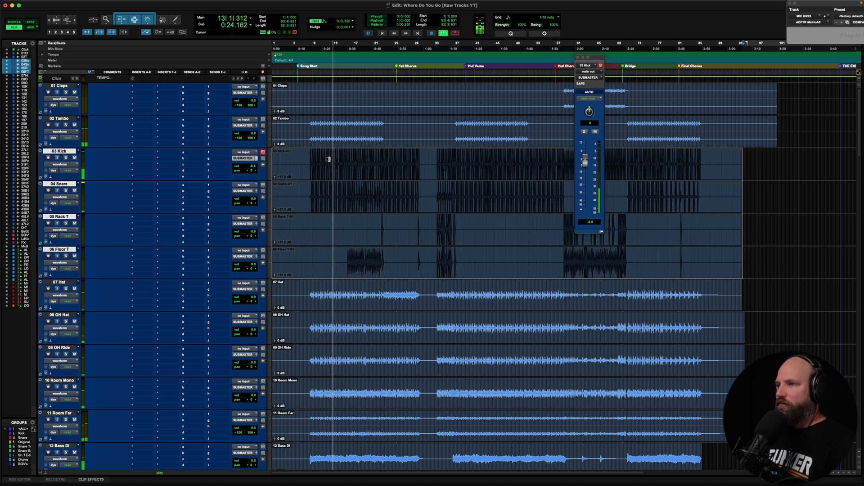
key(space)
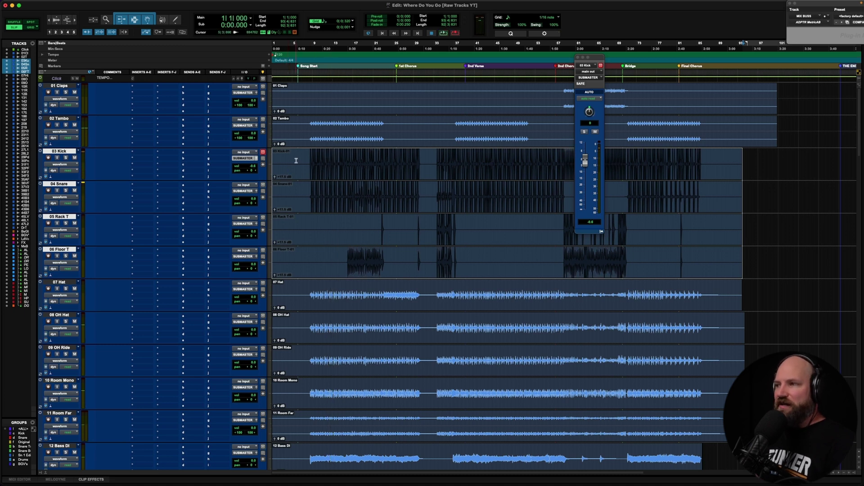
- Place the edit cursor at the start of the 03 Kick audio, view the StereoMonoizer normalize setting and return to Pro Tools
click(296, 162)
key(super+Tab)
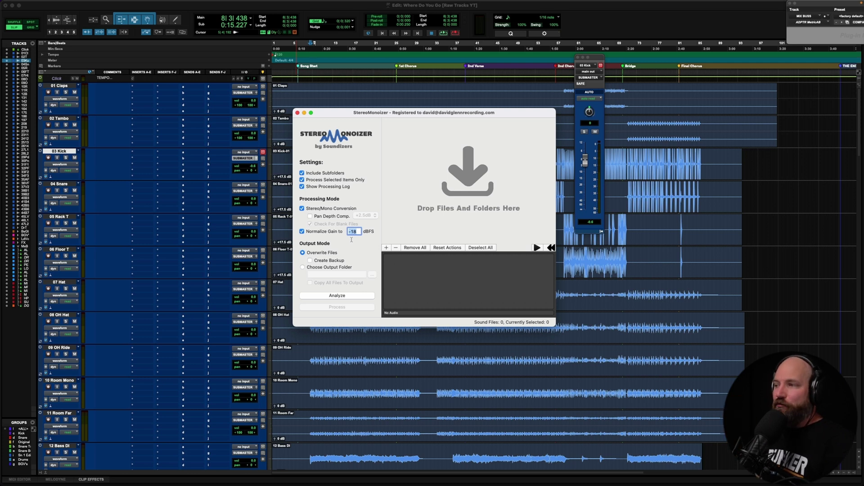
key(super+Tab)
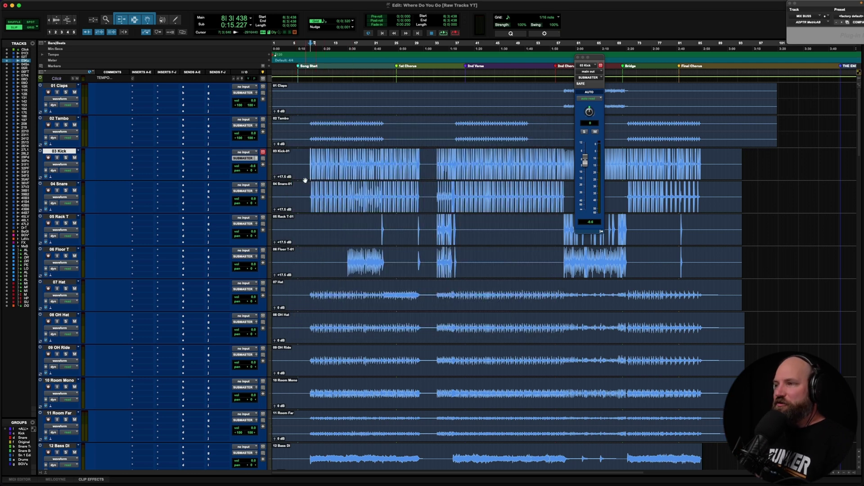
- Reset the volumes of 27 Lead Synth 1 and 28 Ld Synth 2 to 0 dB and play from the first synth entrance
key(super+alt+[)
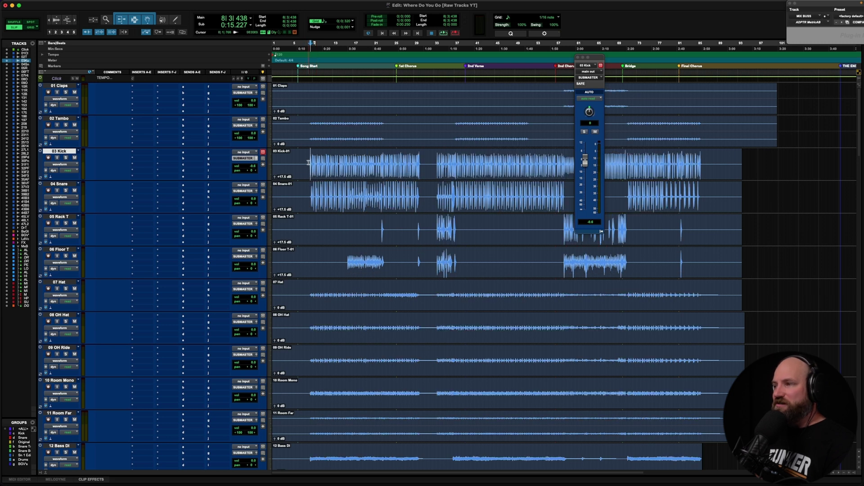
scroll(441, 251, down, 3)
scroll(450, 247, down, 20)
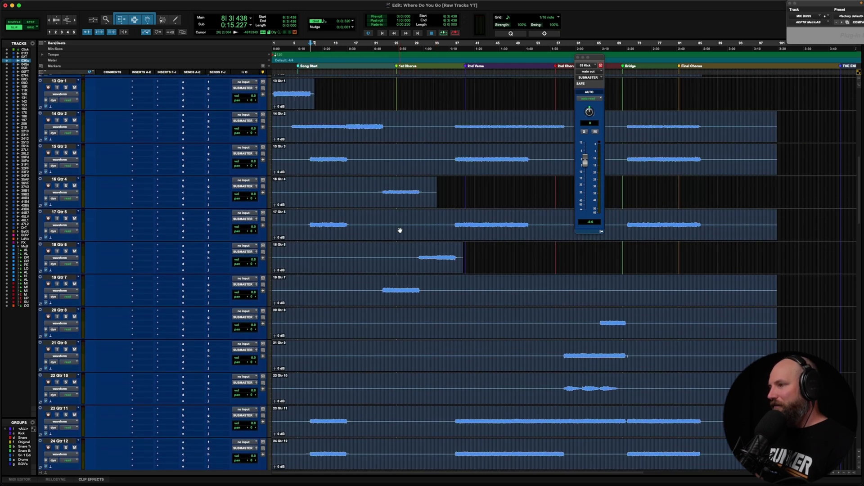
scroll(519, 242, down, 5)
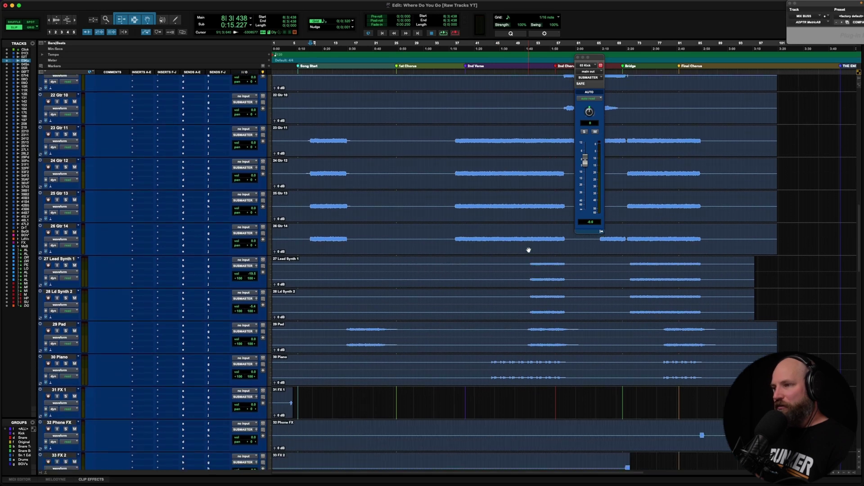
click(515, 266)
key(Tab)
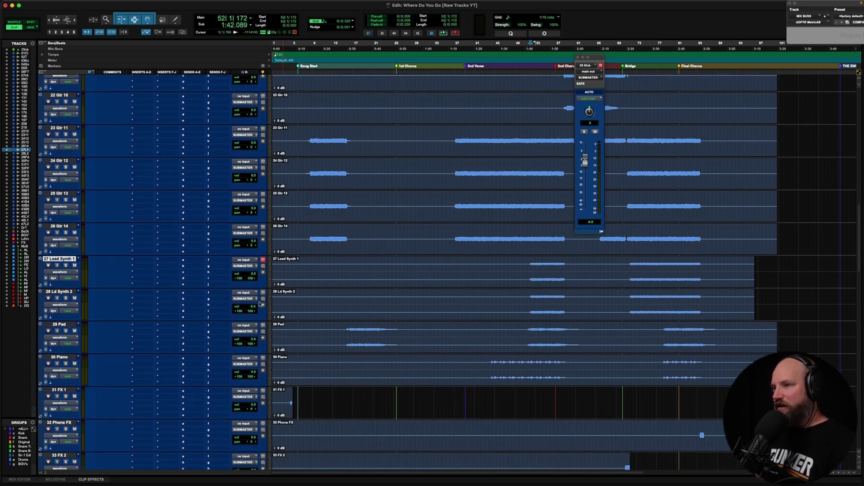
alt+click(246, 310)
key(space)
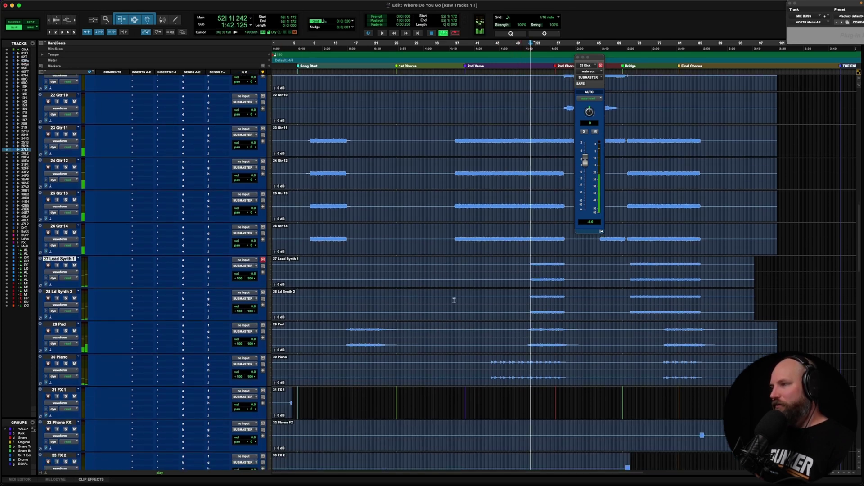
scroll(398, 296, up, 15)
key(space)
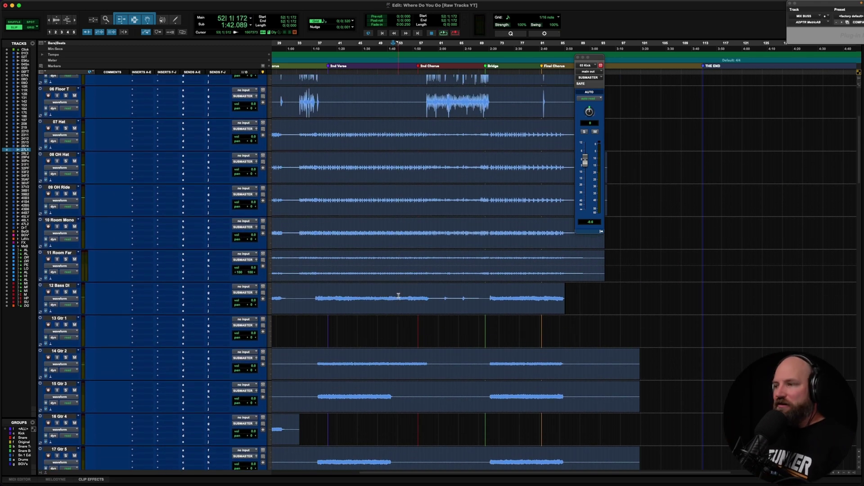
- Show the whole song from the first tracks, review the StereoMonoizer processing settings and return to the Pro Tools session
scroll(399, 295, down, 5)
scroll(398, 296, up, 20)
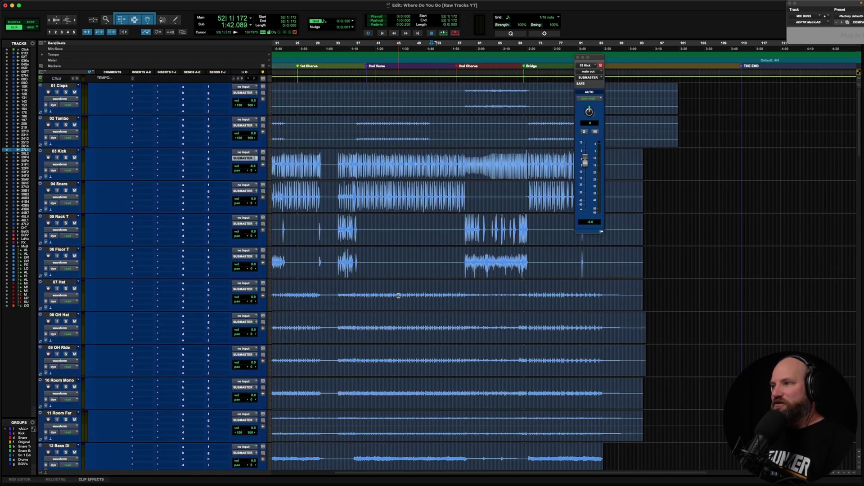
scroll(385, 214, left, 5)
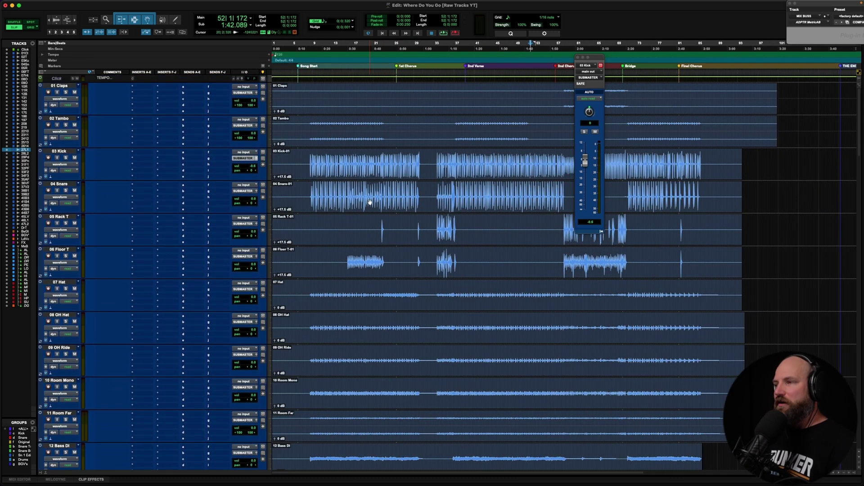
key(r)
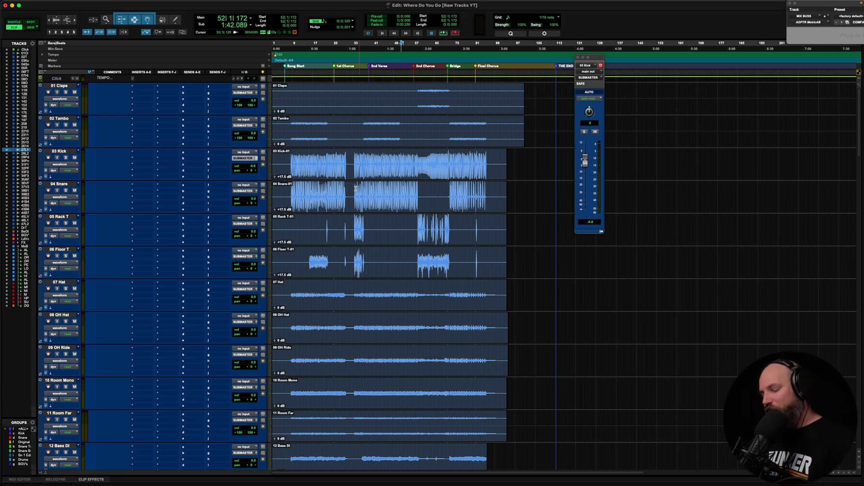
key(super+Tab)
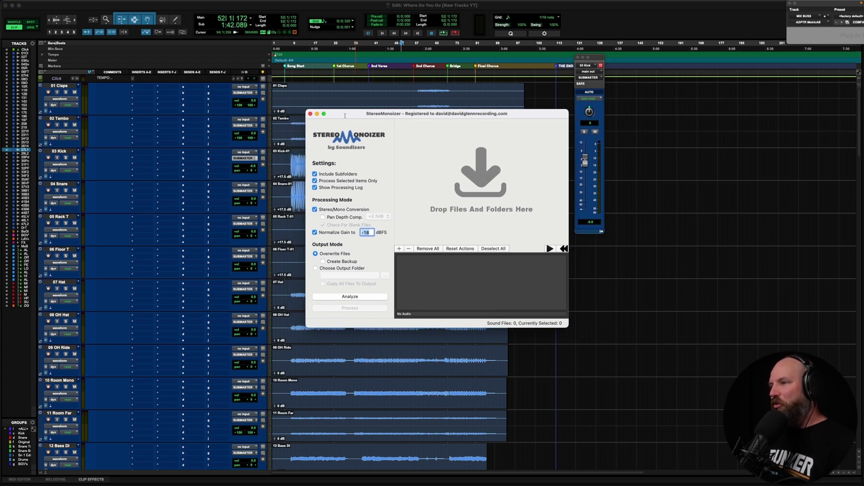
key(super+Tab)
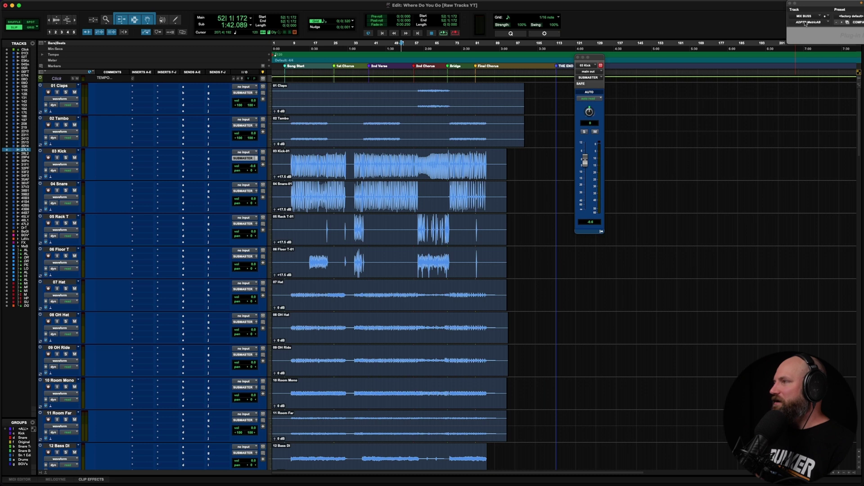
- Bring the ADPTR MetricAB window into view and place the edit cursor at bar 133 on 01 Claps, past the song's end
mouse_move(813, 5)
mouse_down()
mouse_move(396, 60)
mouse_move(359, 83)
mouse_move(342, 79)
mouse_up()
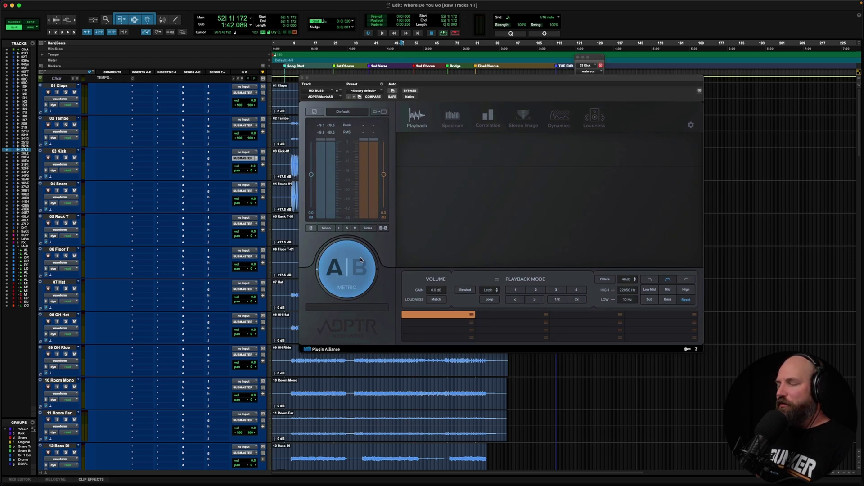
drag(332, 83, 501, 10)
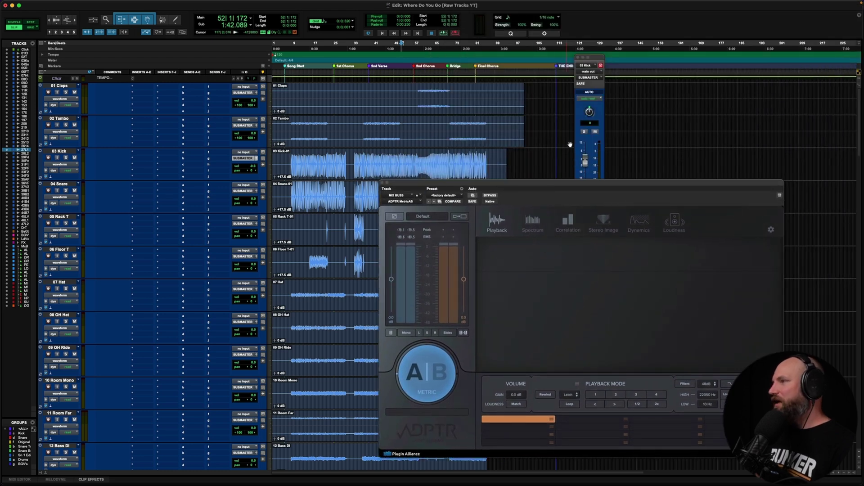
click(568, 91)
drag(568, 91, 716, 96)
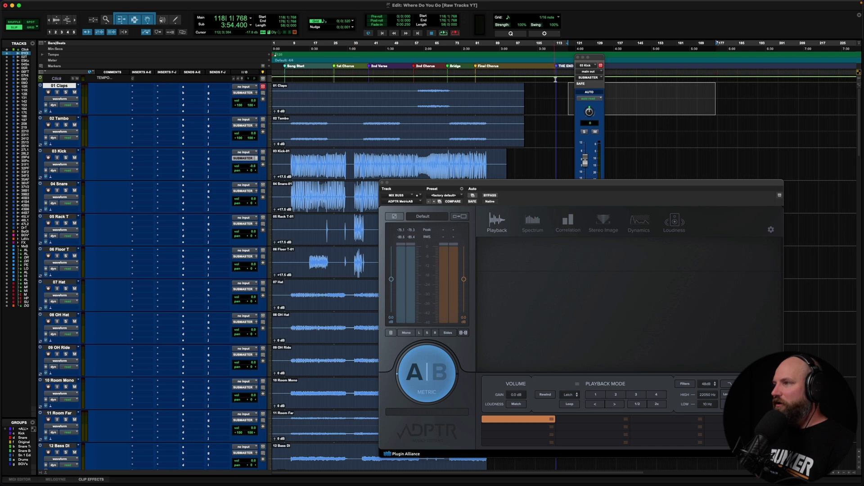
click(607, 93)
key(KP_Enter)
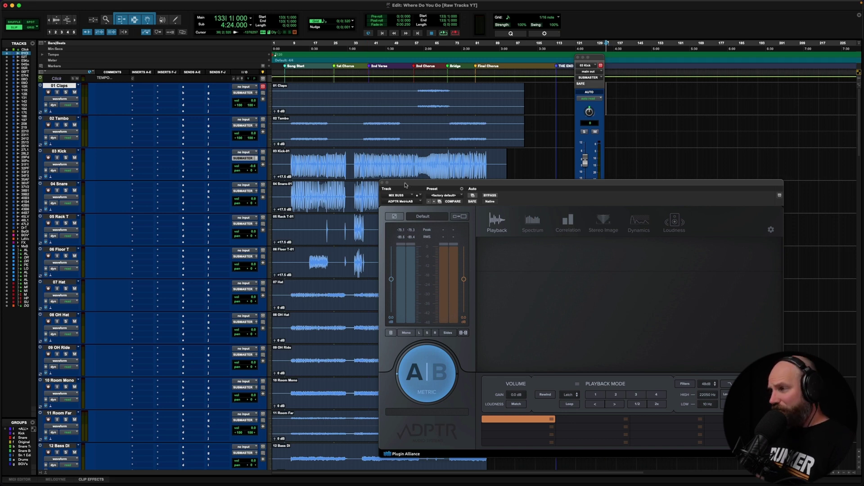
- Toggle MetricAB to the B reference and back to the A mix, and move its window out of the way of the tracks
drag(407, 186, 472, 93)
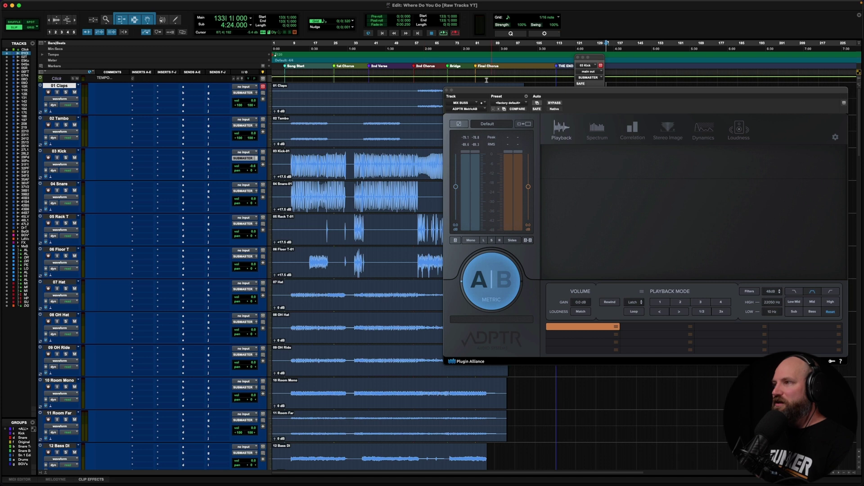
drag(472, 92, 454, 62)
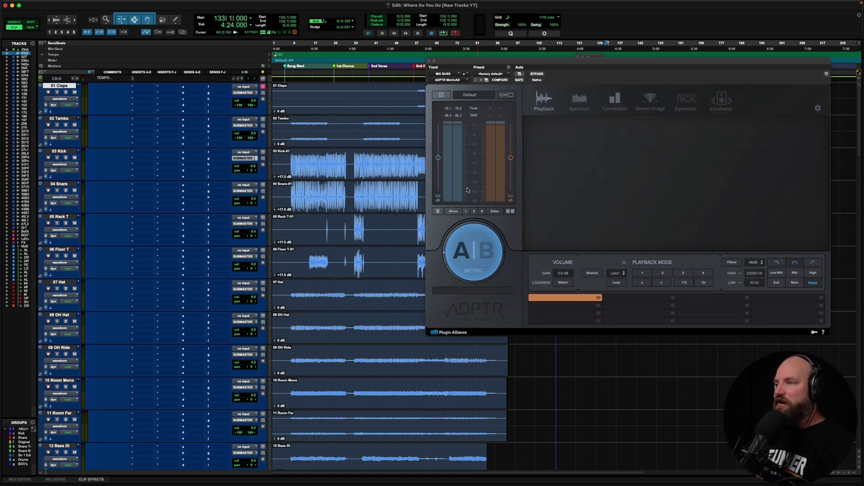
click(503, 225)
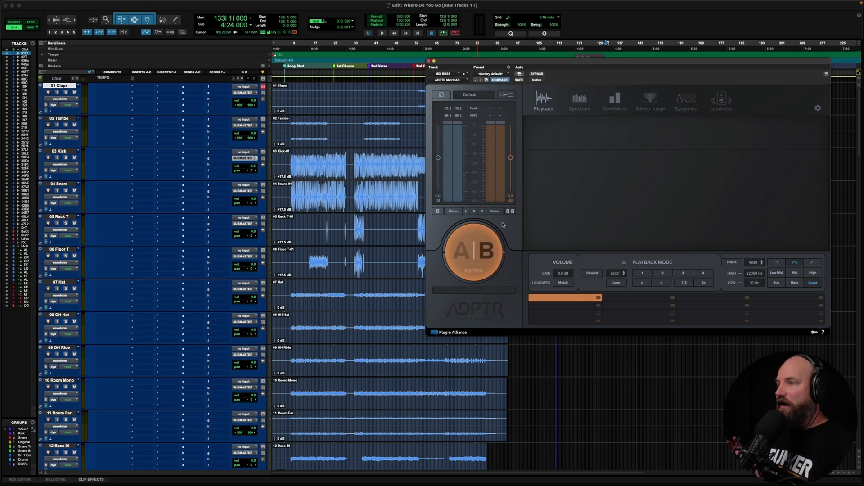
click(479, 248)
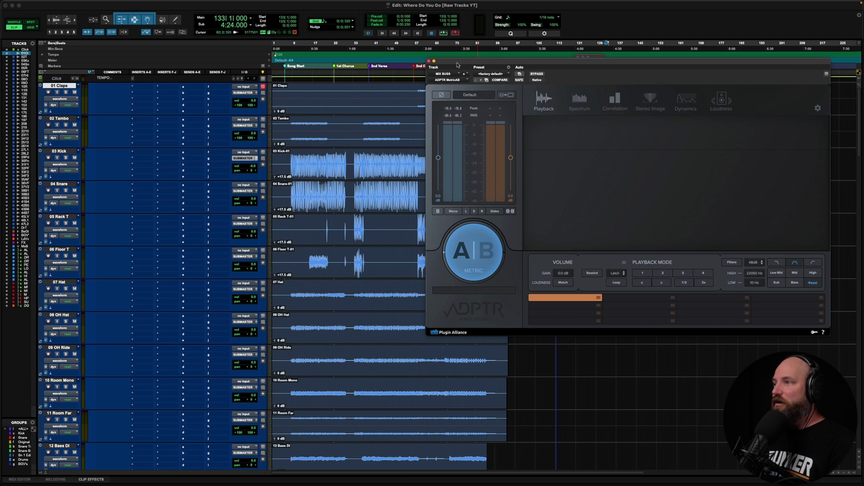
drag(457, 63, 423, 82)
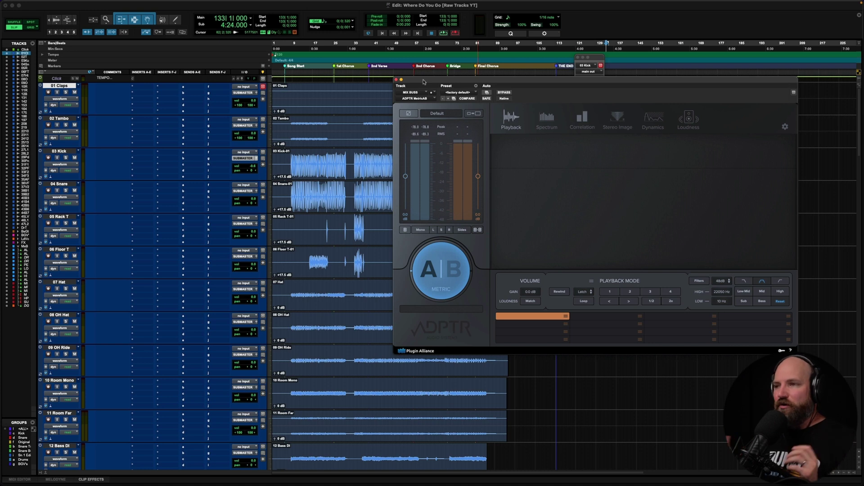
drag(424, 82, 797, 4)
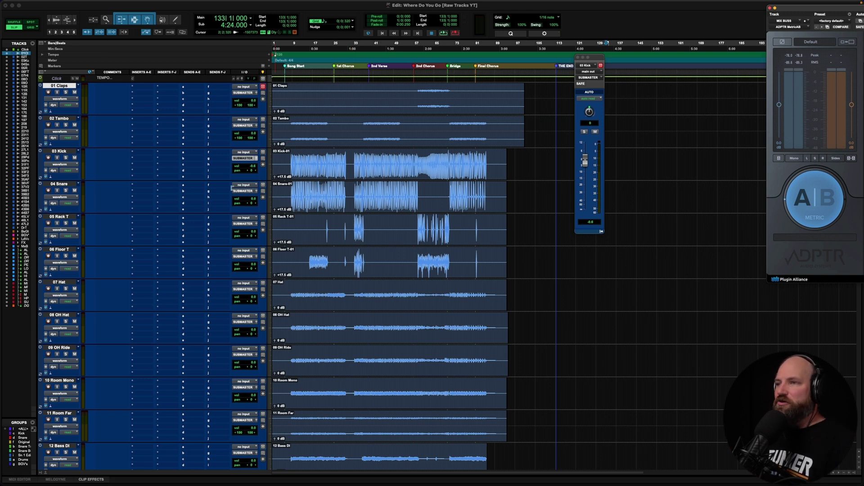
- Examine the drum tracks, placing the edit cursor at the first kick hit and before the rack and floor tom fills at bar 33
click(289, 163)
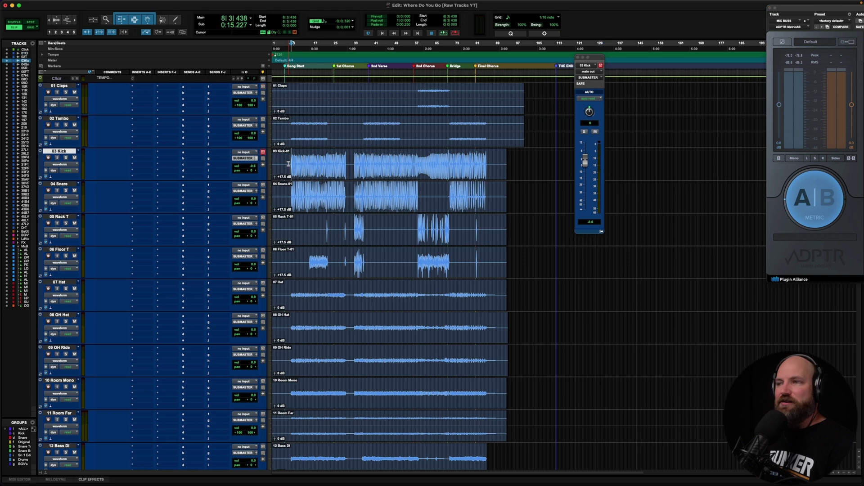
scroll(318, 245, down, 3)
scroll(318, 244, down, 2)
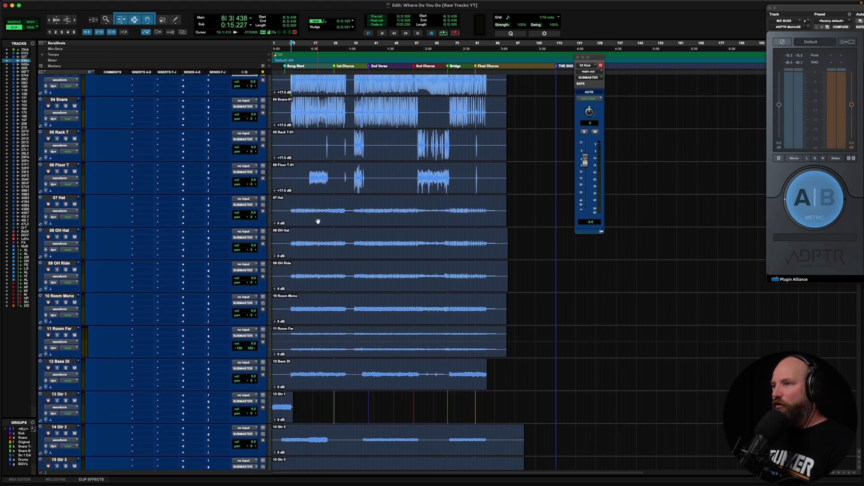
scroll(321, 218, up, 3)
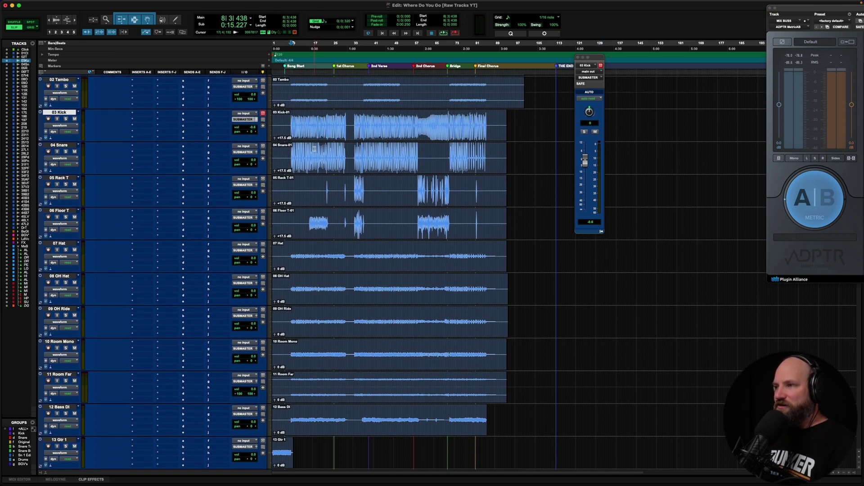
scroll(337, 144, down, 2)
click(352, 149)
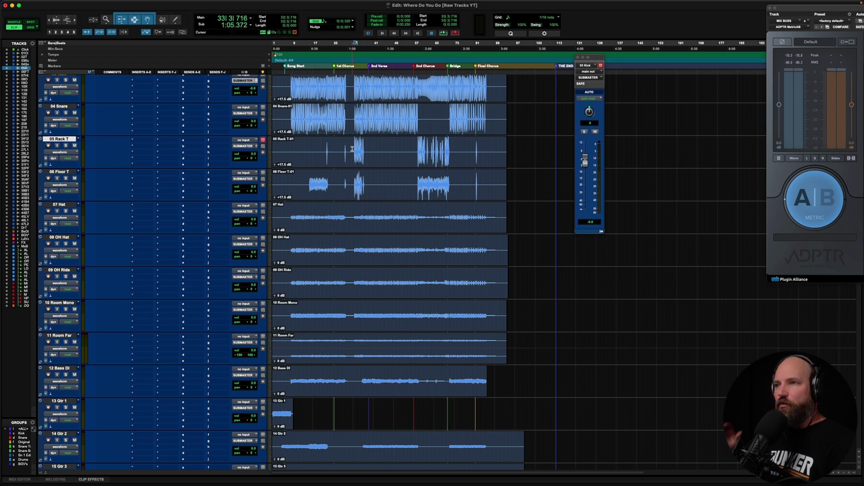
scroll(353, 149, down, 2)
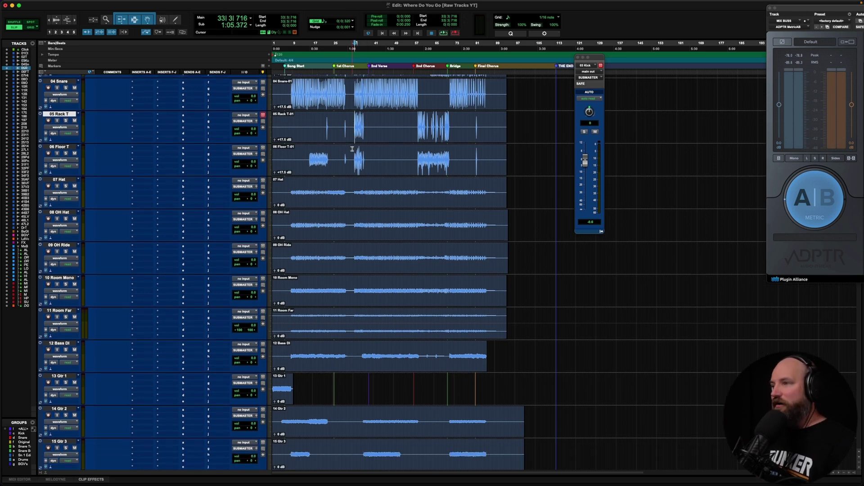
click(353, 156)
scroll(352, 158, down, 1)
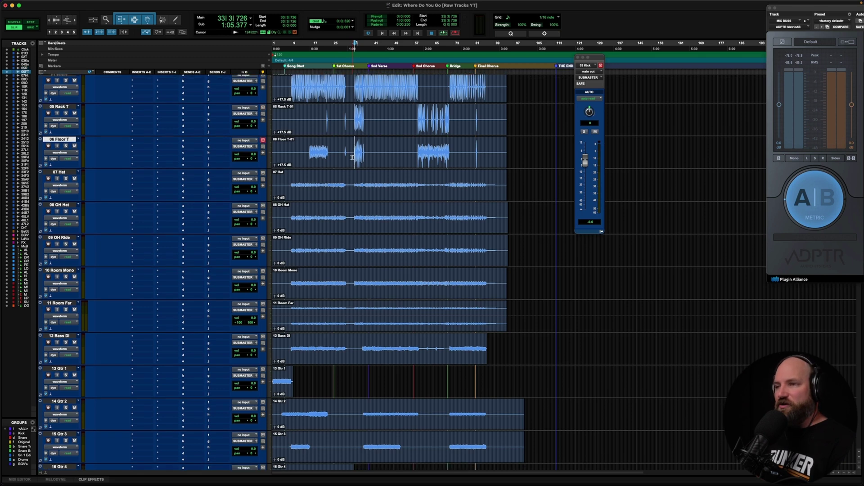
scroll(333, 156, down, 2)
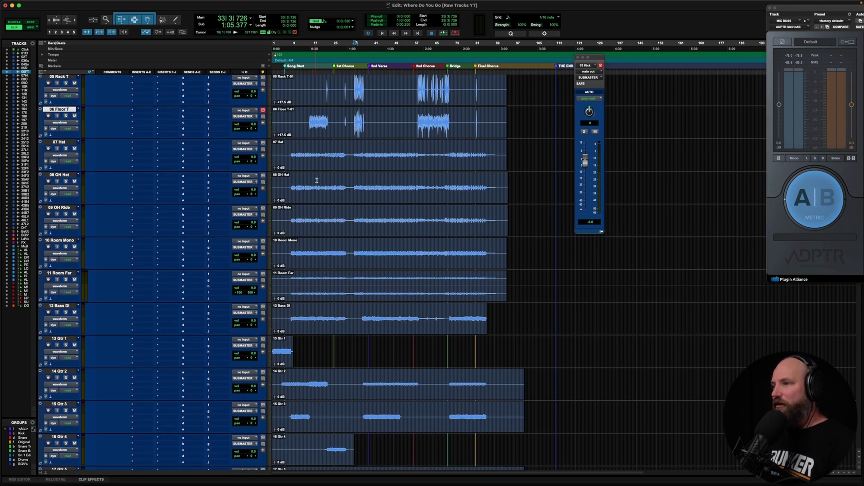
- Pan 08 OH Hat fully left and 09 OH Ride fully right at 100, and select both overhead clips together
click(317, 194)
drag(250, 194, 209, 194)
drag(247, 229, 281, 234)
shift+click(325, 231)
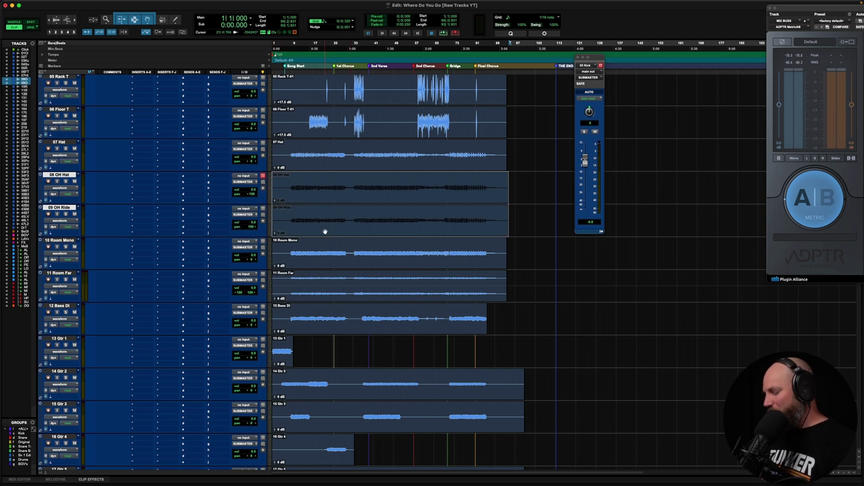
- Raise the clip gain of the 08 OH Hat and 09 OH Ride clips together to +8.5 dB during playback
key(Tab)
key(space)
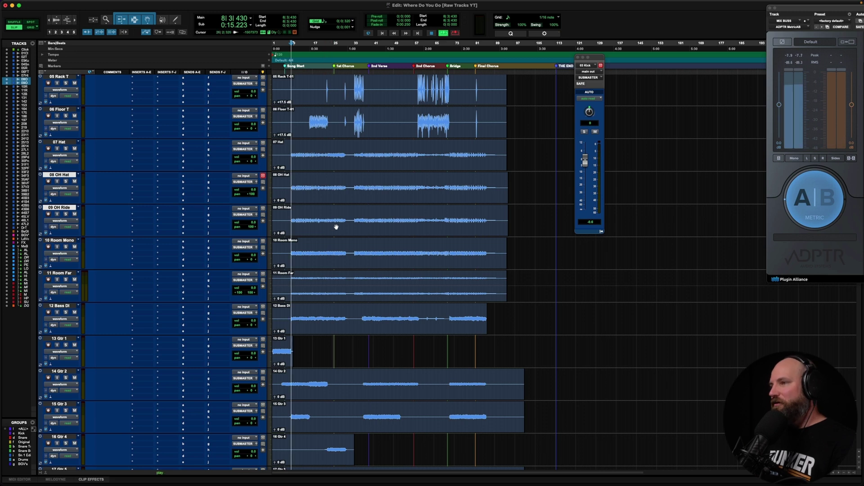
click(335, 227)
shift+click(337, 201)
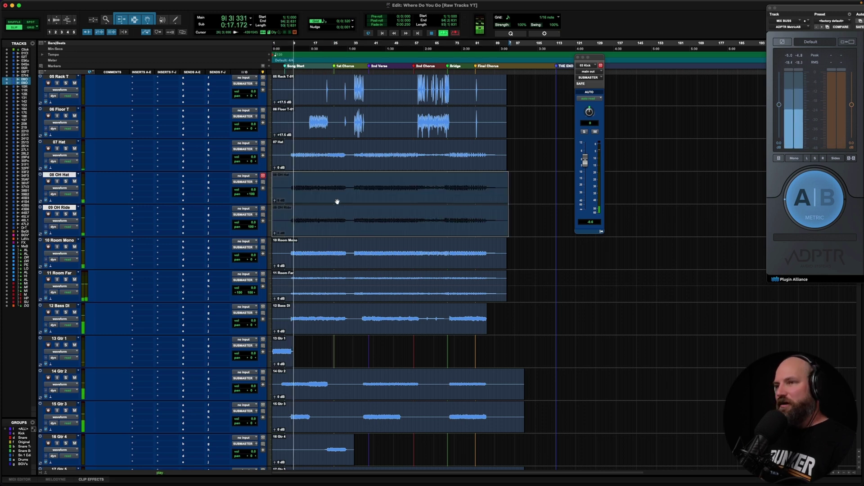
key(ctrl+shift+Up)
key(ctrl+shift+Up)
key(ctrl+shift+Up)
key(ctrl+shift+Up)
key(ctrl+shift+Up)
key(ctrl+shift+Up)
key(ctrl+shift+Up)
key(ctrl+shift+Up)
key(ctrl+shift+Up)
key(ctrl+shift+Up)
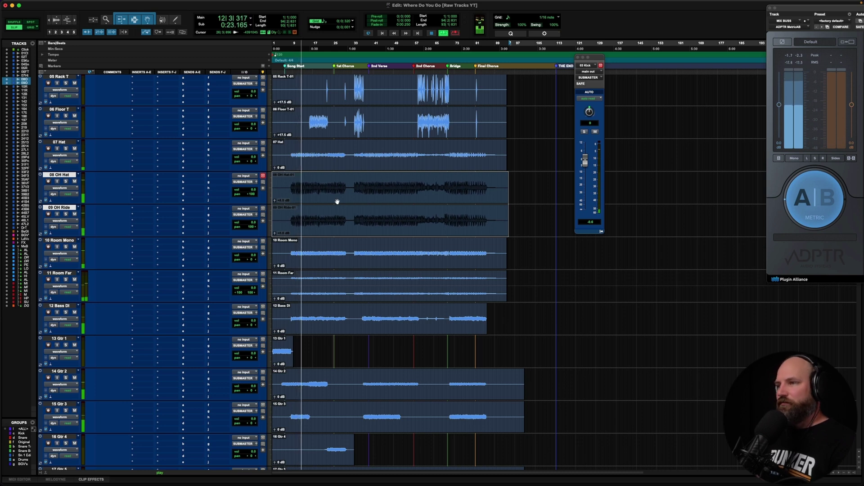
key(space)
- Try a clip gain boost on 12 Bass DI while playing from bar 11, and reset the clip to 0 dB
scroll(176, 243, down, 5)
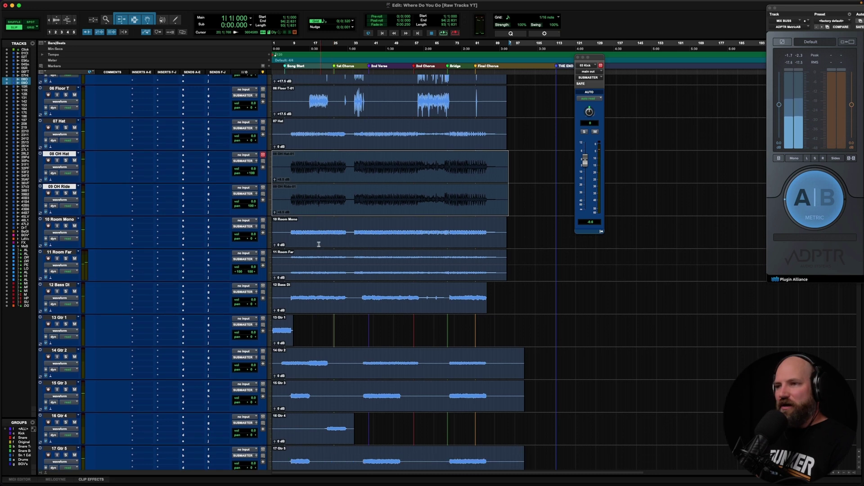
click(299, 234)
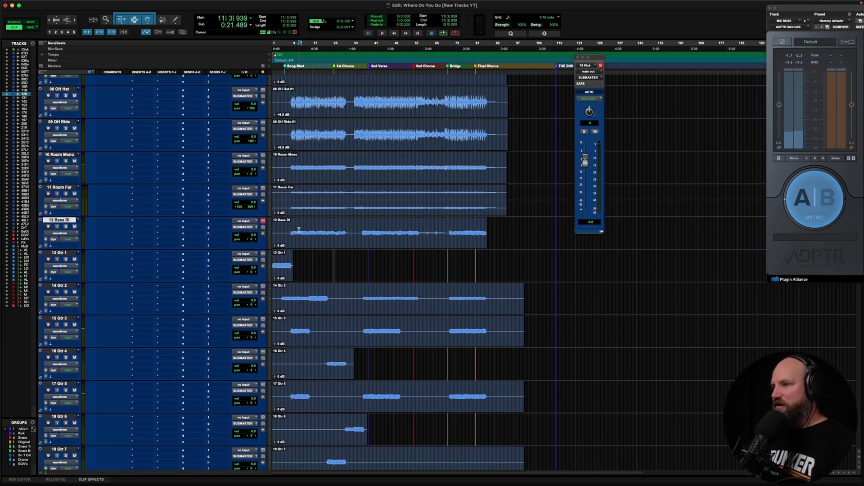
key(space)
drag(275, 247, 275, 234)
key(space)
alt+click(275, 246)
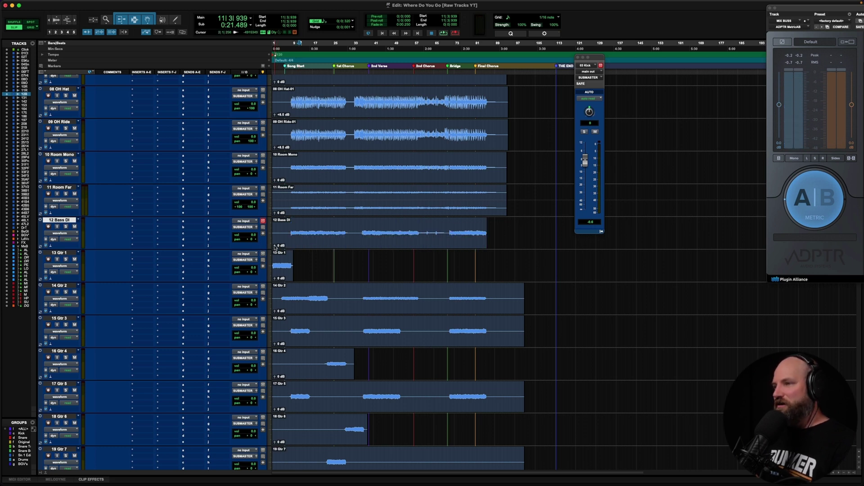
- Raise the clip gain of 12 Bass DI to +12.3 dB, judging the level during playback
key(space)
drag(275, 246, 224, 180)
key(space)
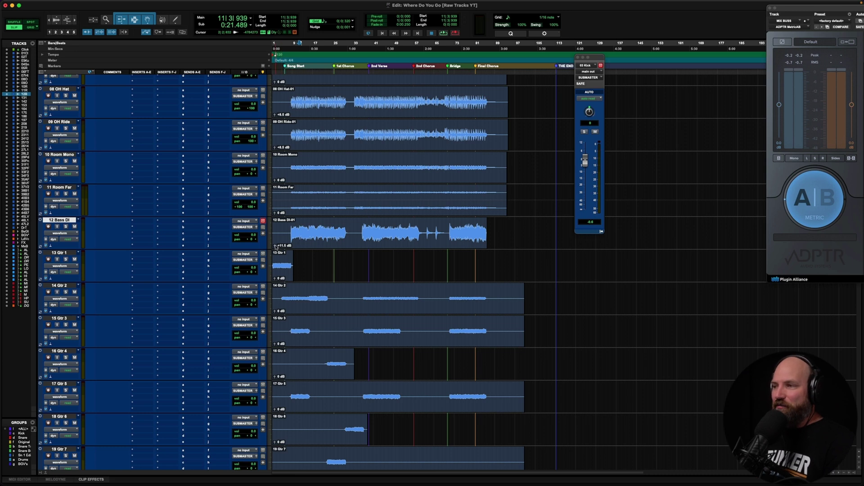
drag(276, 246, 264, 240)
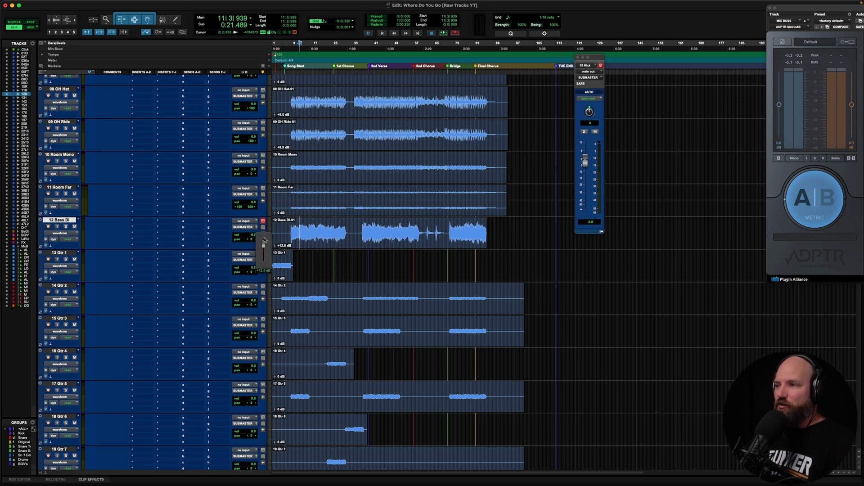
drag(264, 238, 273, 247)
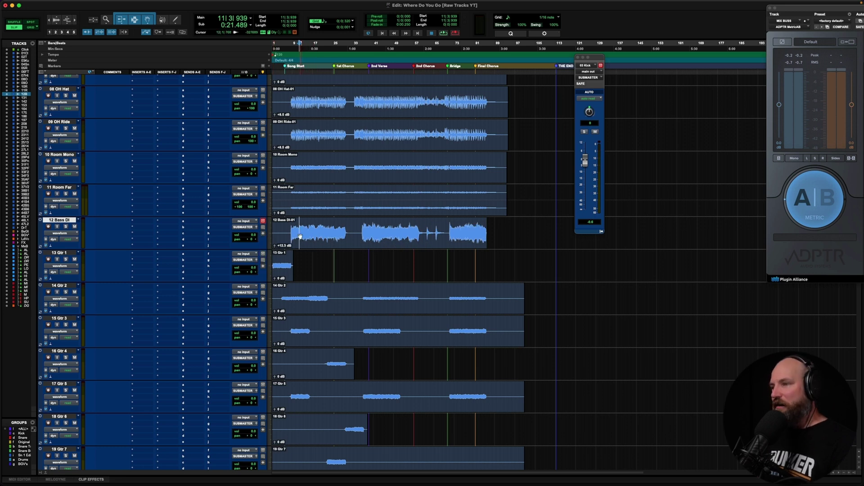
- Place the edit cursor at the first bass note in bar 8 and play the song to check the bass level
scroll(301, 237, down, 2)
scroll(301, 237, down, 2)
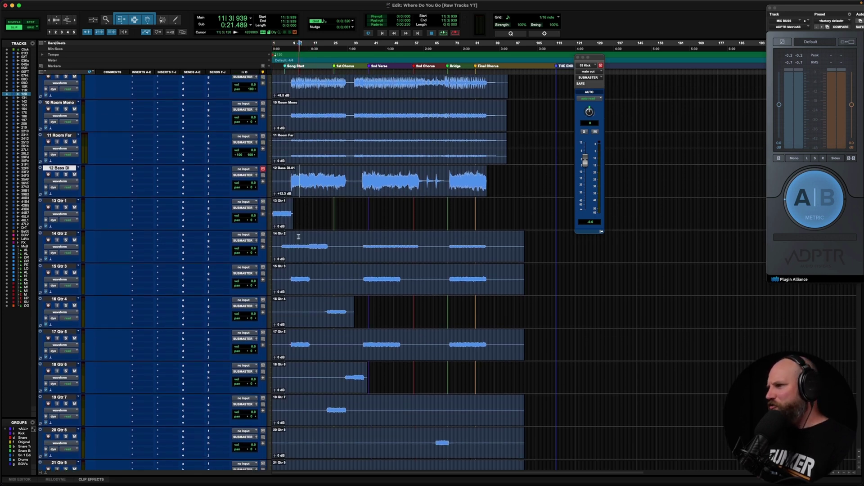
key(super+bracketright)
key(super+bracketright)
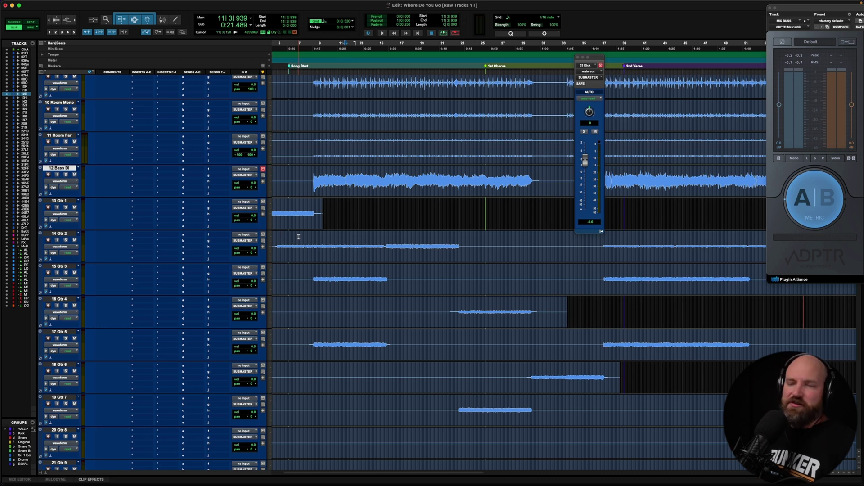
click(311, 177)
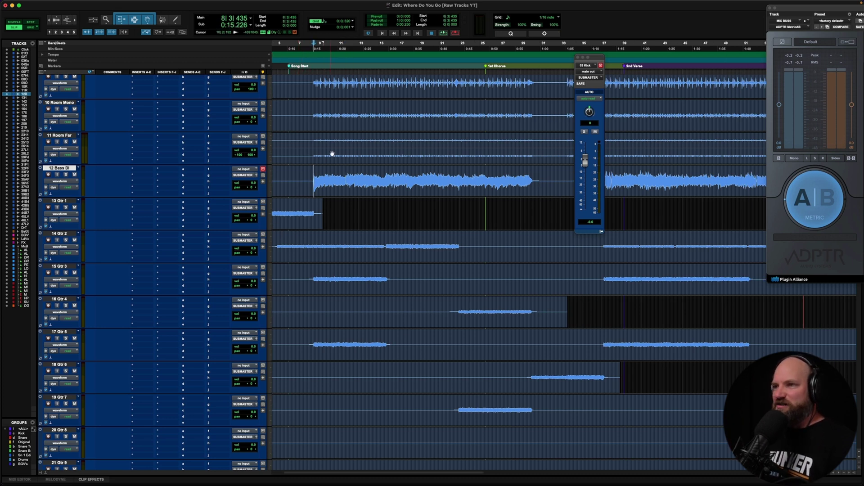
key(space)
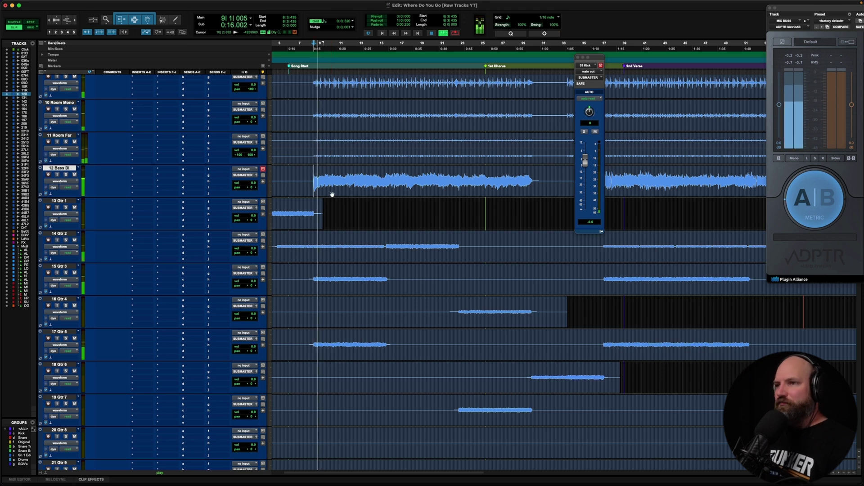
key(space)
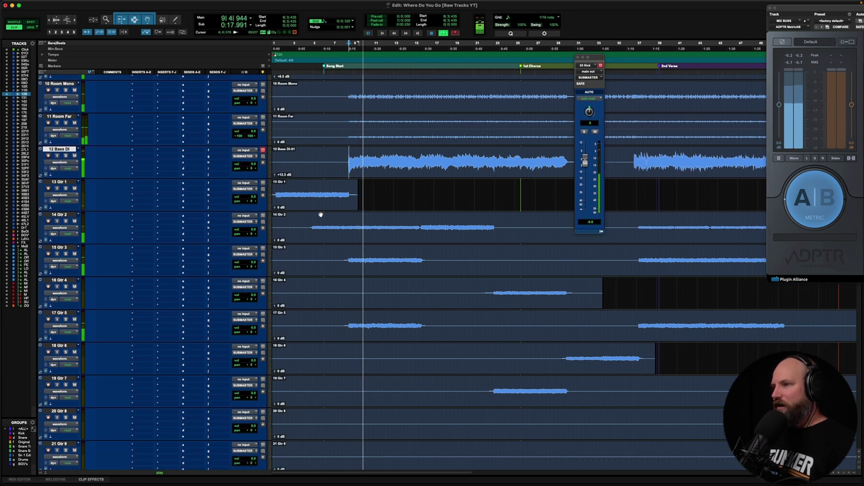
- Pan 15 Gtr 3 fully left and 17 Gtr 5 fully right, and raise their clip gains to about +8.3 dB and +9.8 dB
click(317, 247)
scroll(318, 247, down, 2)
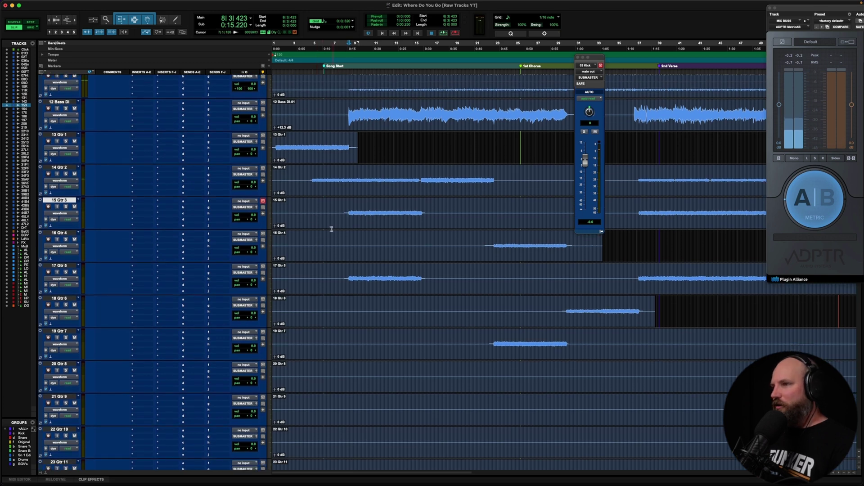
key(space)
drag(276, 226, 245, 173)
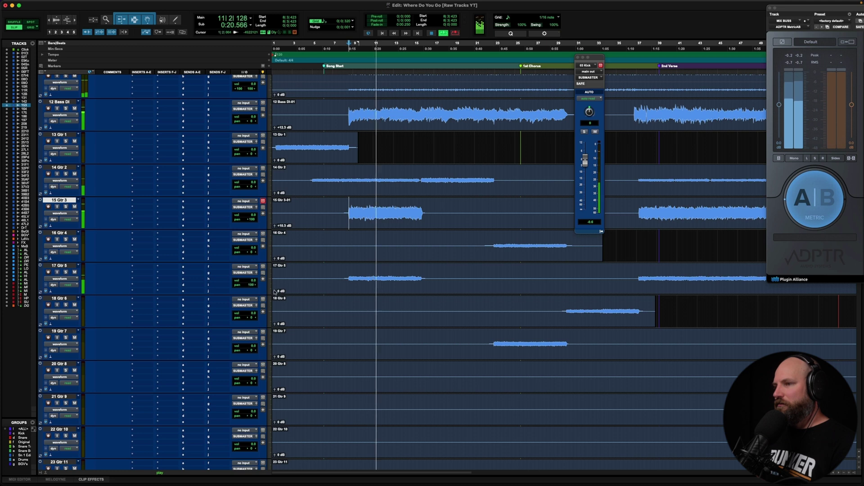
drag(274, 292, 266, 240)
key(space)
- Select tracks 23 Gtr 11 through 26 Gtr 14, solo them and play from the guitars' entrance at bar 8
scroll(359, 244, down, 3)
key(r)
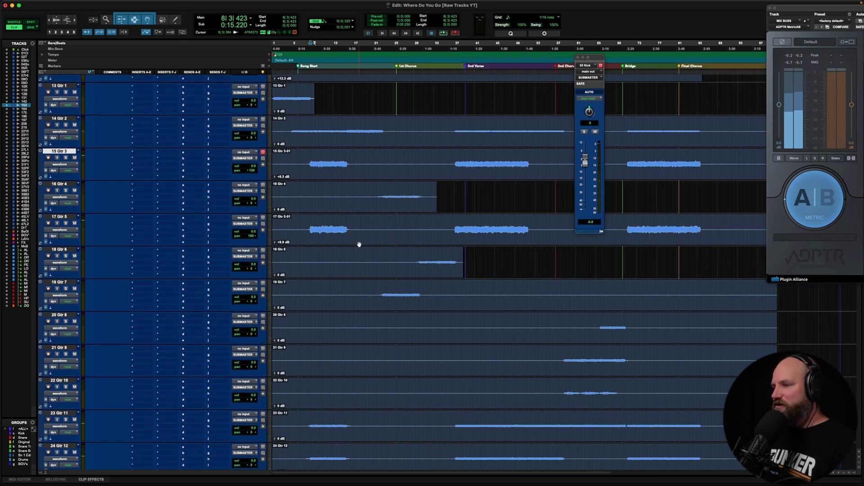
scroll(359, 244, down, 5)
scroll(359, 244, down, 1)
click(59, 309)
scroll(95, 327, down, 3)
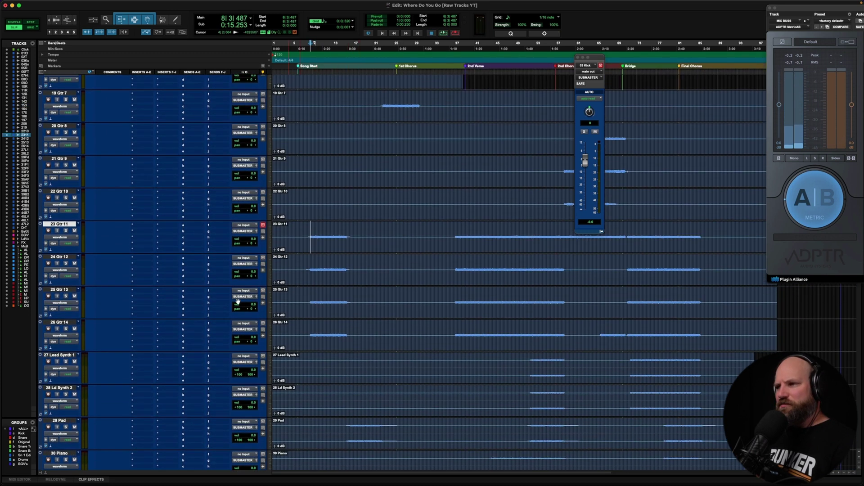
shift+click(59, 322)
key(shift+s)
key(space)
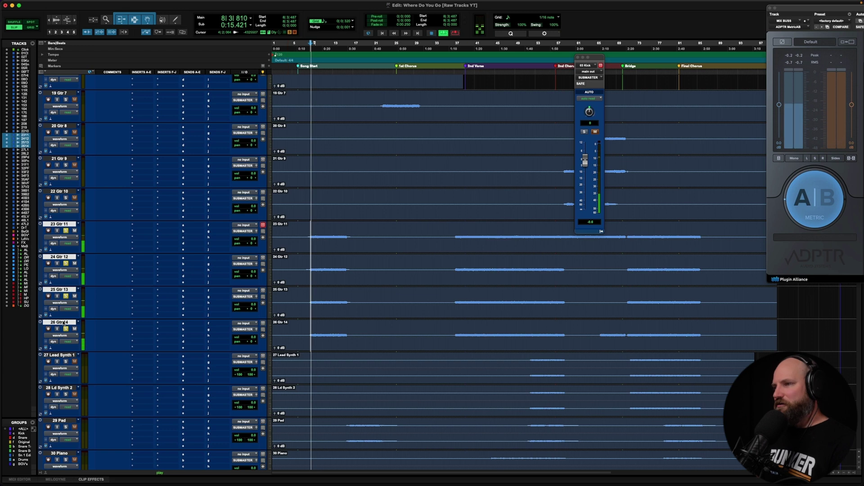
- Pan 23 Gtr 11 and 25 Gtr 13 fully left, and 24 Gtr 12 and 26 Gtr 14 fully right, at 100
drag(246, 243, 261, 243)
click(247, 276)
drag(247, 276, 262, 276)
drag(247, 308, 261, 309)
drag(246, 341, 261, 341)
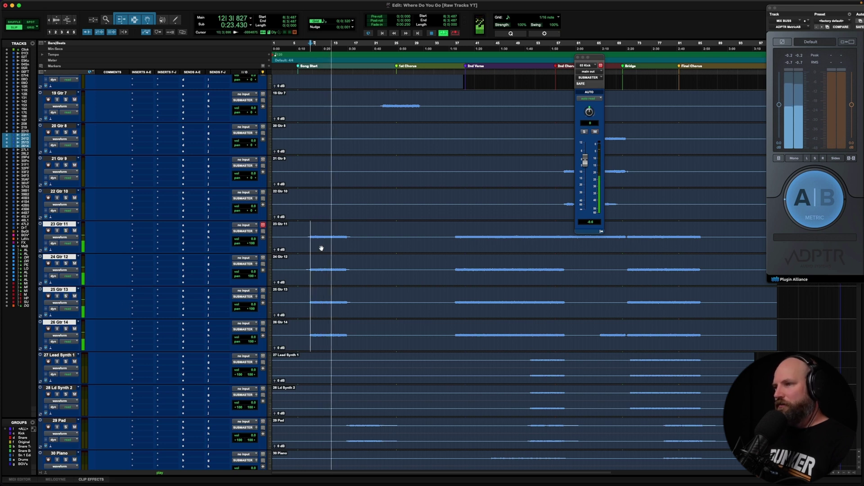
- Select the clips on 23 Gtr 11 through 26 Gtr 14 and raise their clip gain together to +9.5 dB
click(322, 251)
key(shift+semicolon)
key(shift+semicolon)
key(shift+semicolon)
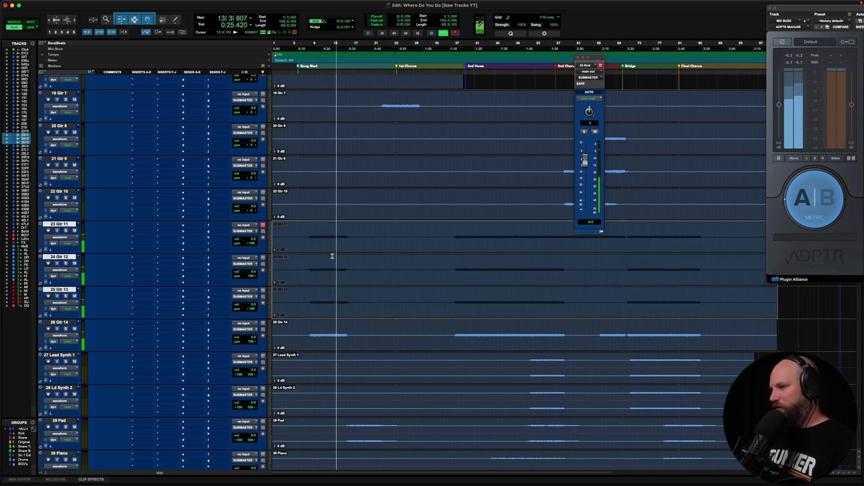
key(ctrl+shift+Up)
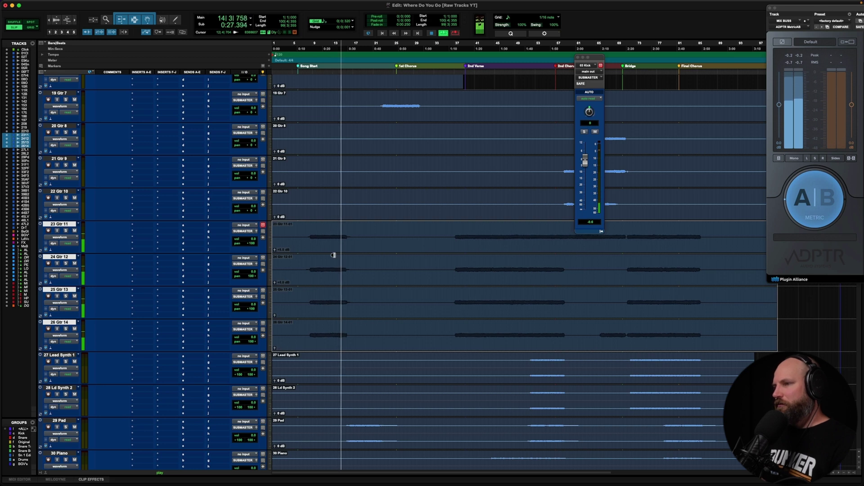
key(ctrl+shift+Up)
key(ctrl+shift+Up)
key(space)
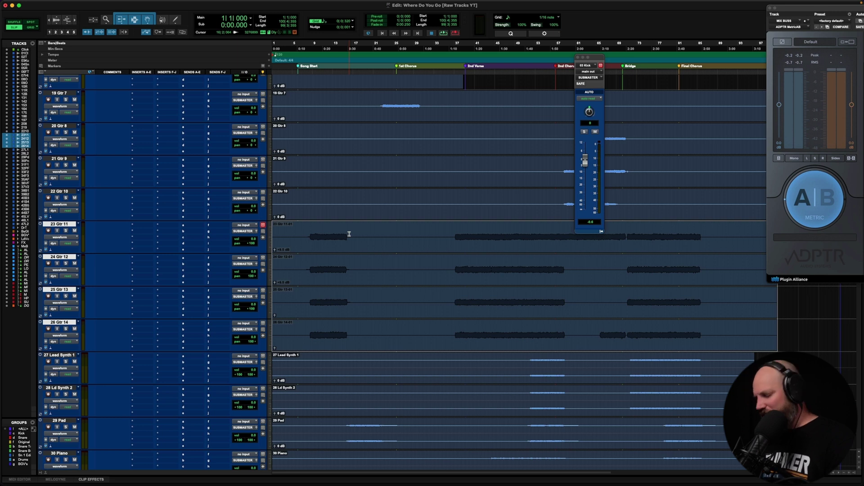
- Place the edit cursor in bar 7 and compare the clip waveforms across the drum, bass, guitar, synth and FX tracks
click(306, 231)
scroll(305, 232, down, 2)
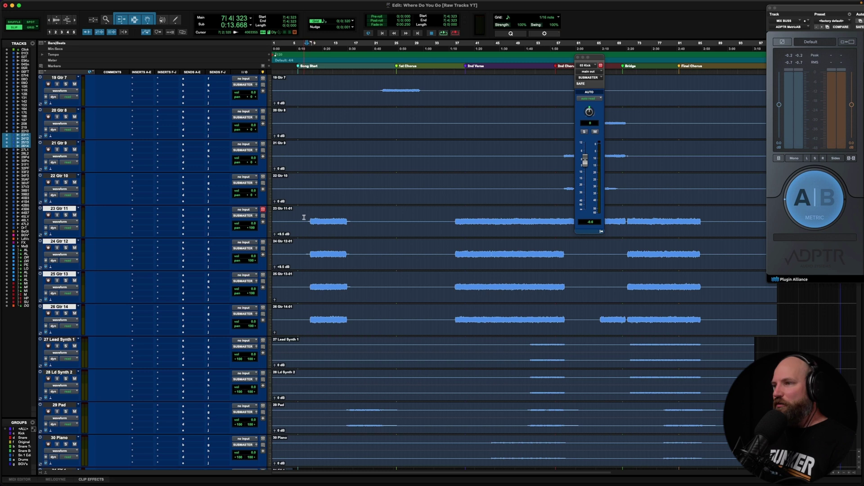
scroll(304, 218, down, 8)
scroll(304, 218, down, 6)
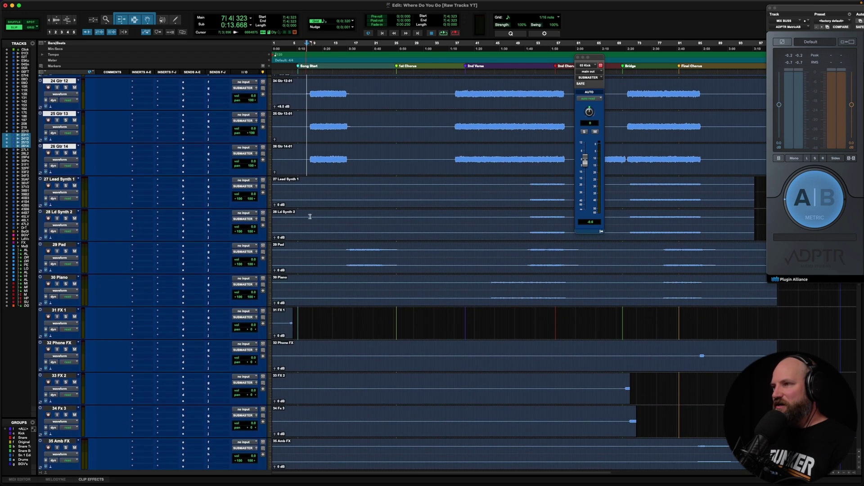
scroll(342, 229, up, 18)
scroll(344, 228, up, 20)
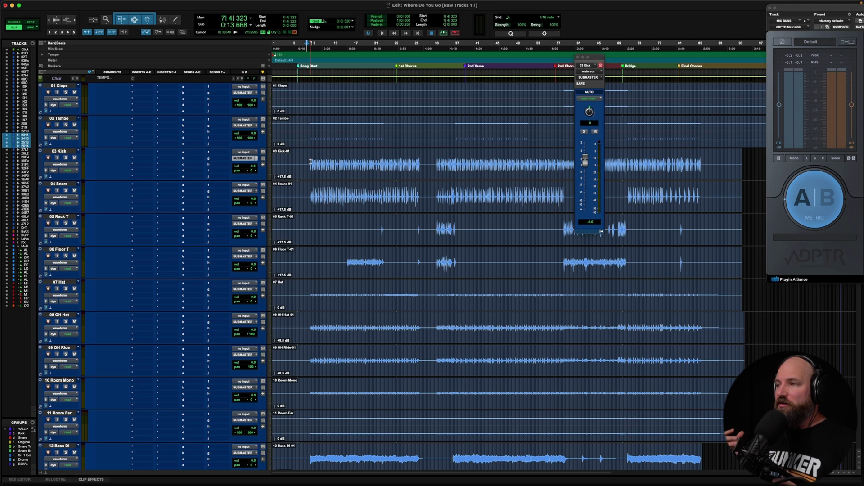
scroll(315, 175, down, 5)
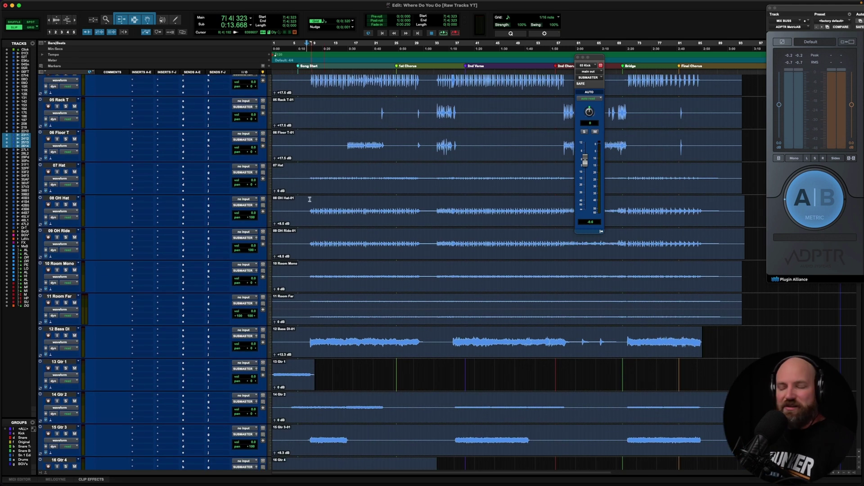
scroll(309, 200, down, 5)
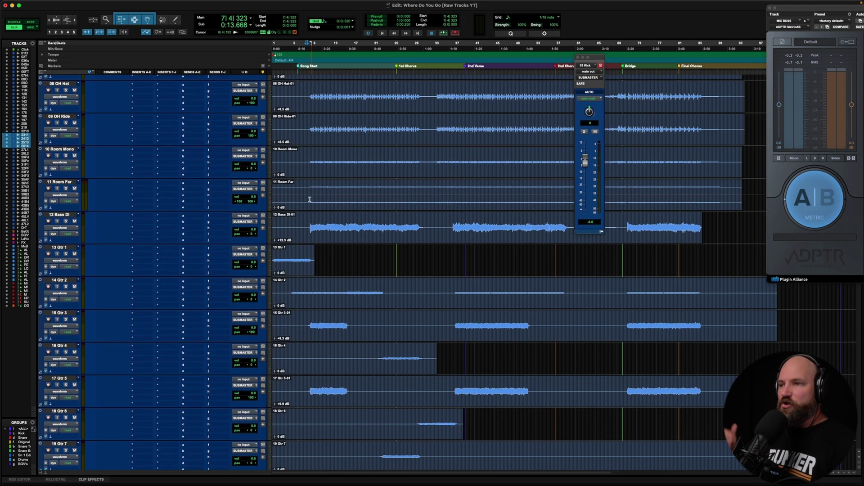
scroll(310, 199, down, 2)
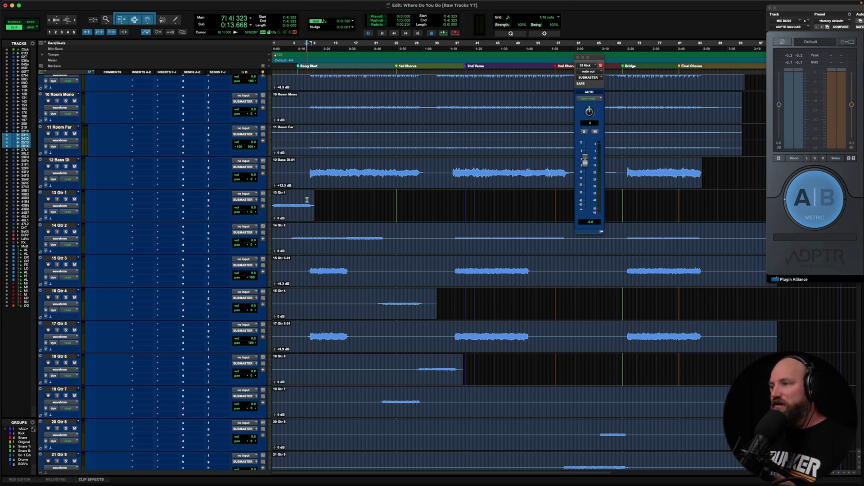
scroll(307, 200, down, 5)
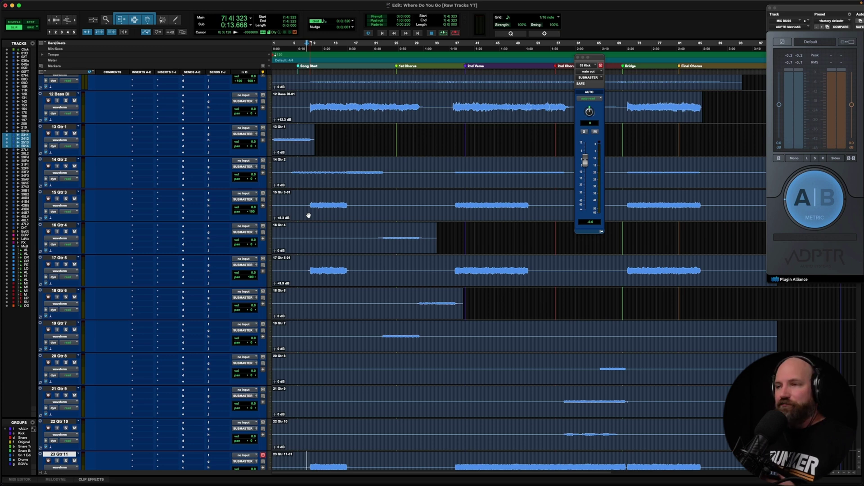
scroll(309, 215, up, 8)
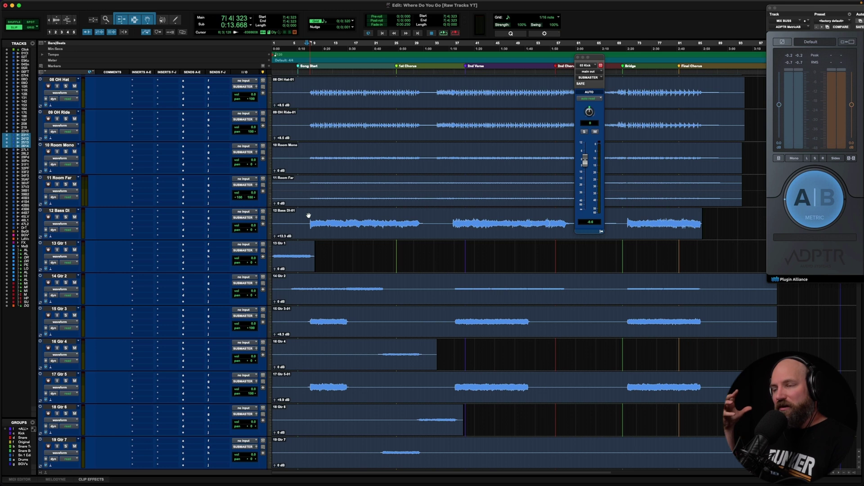
scroll(309, 216, up, 10)
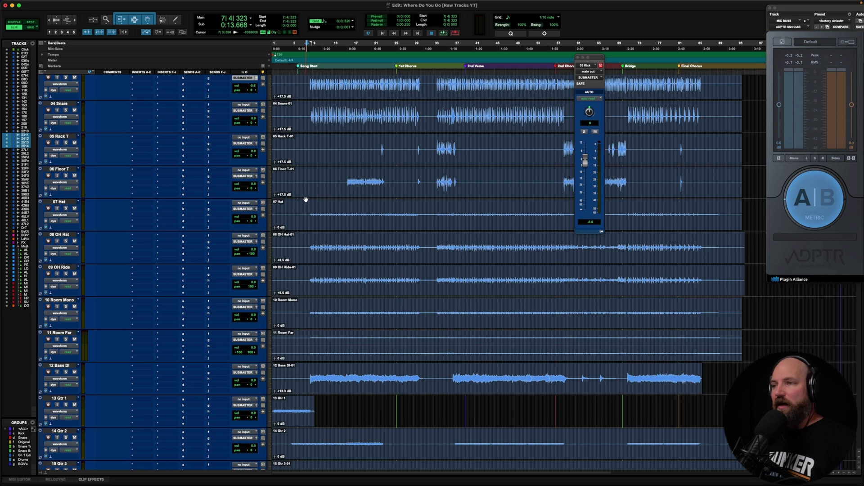
scroll(305, 199, down, 2)
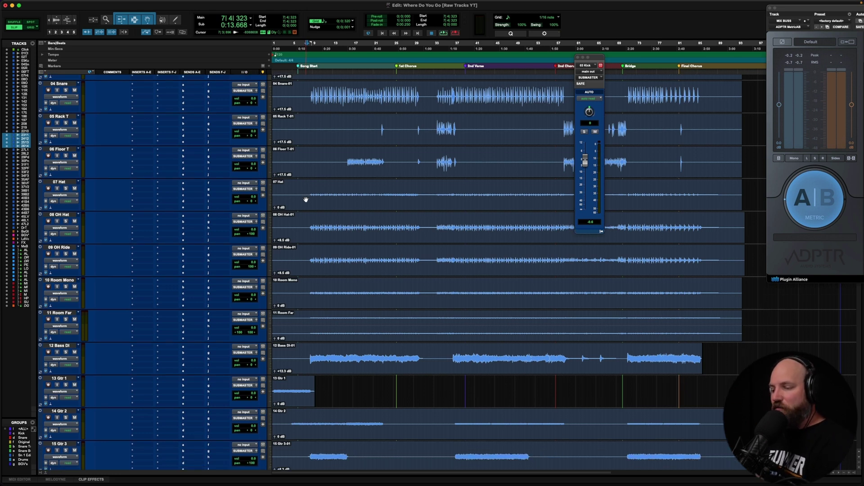
scroll(305, 200, up, 1)
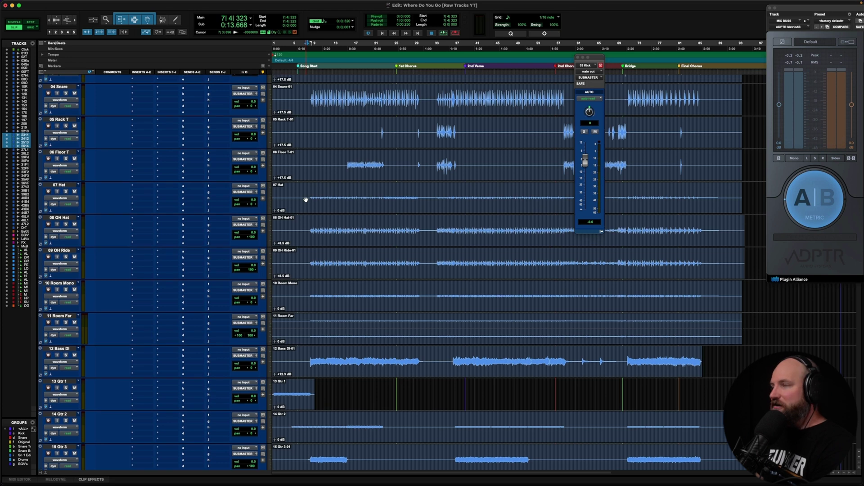
scroll(306, 199, up, 3)
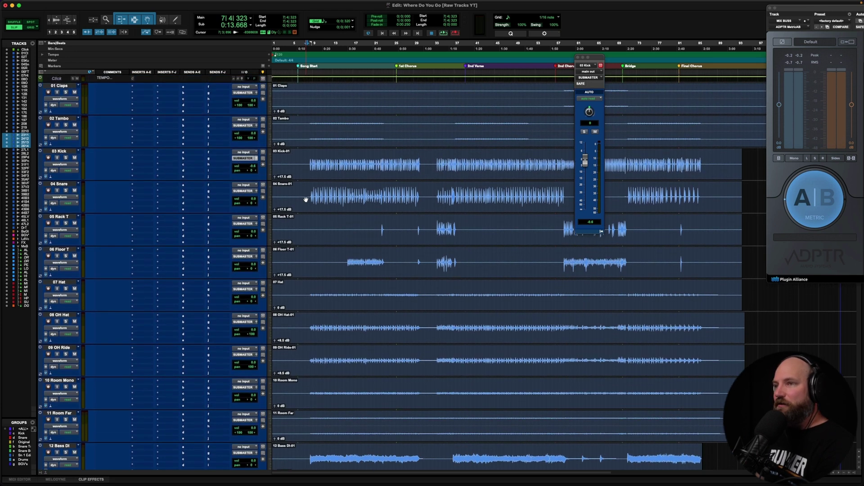
- Solo 03 Kick, play its entrance from bar 8, and unsolo the track
click(307, 161)
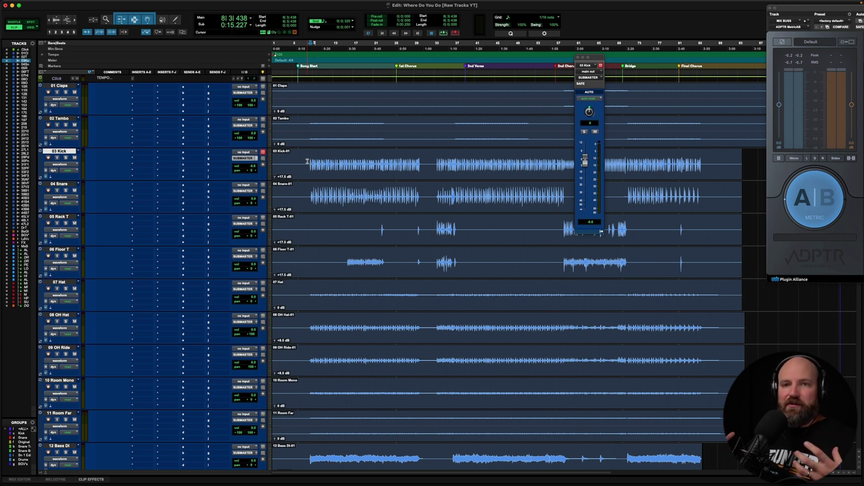
key(shift+s)
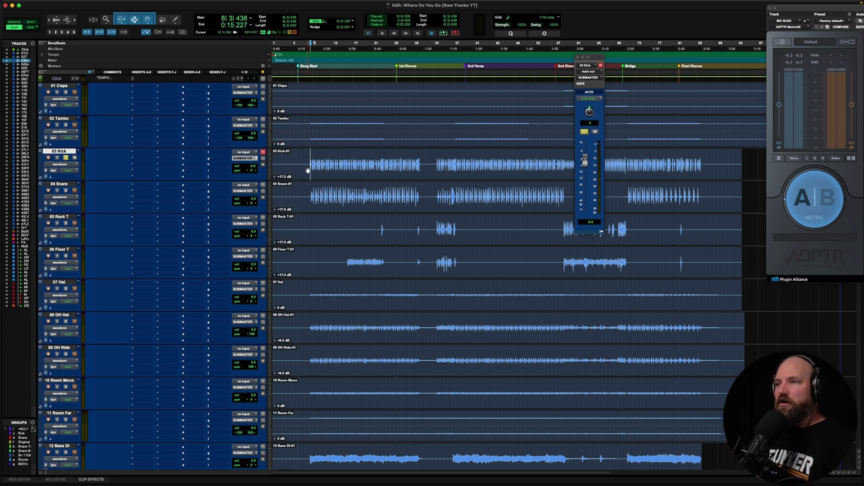
key(space)
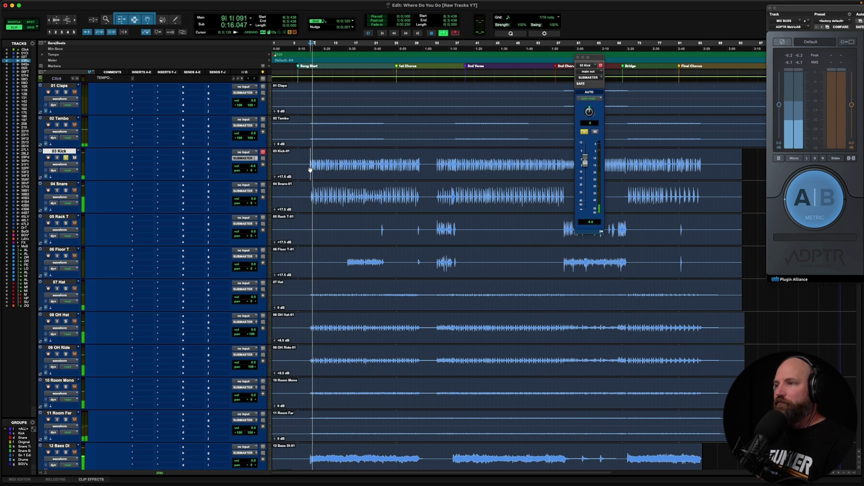
key(space)
key(shift+s)
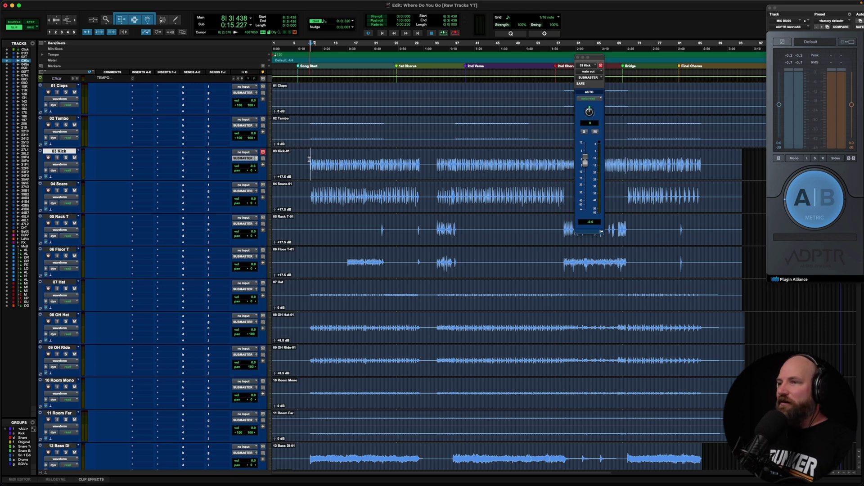
- Enlarge and solo 12 Bass DI, play from its entrance at bar 8, and raise its clip gain to +16.5 dB
scroll(307, 180, down, 2)
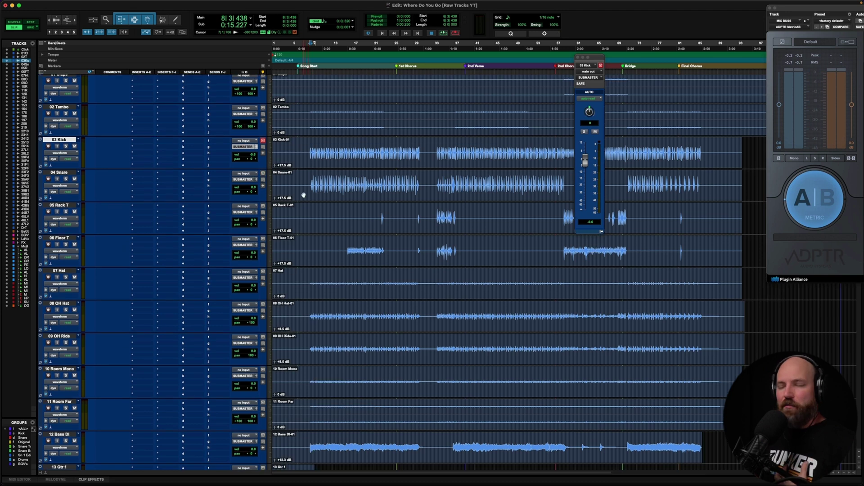
scroll(303, 194, down, 1)
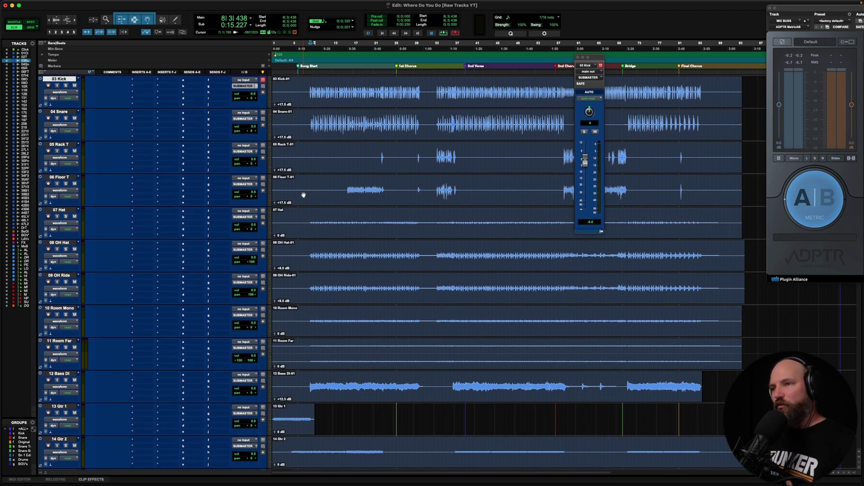
scroll(303, 194, down, 1)
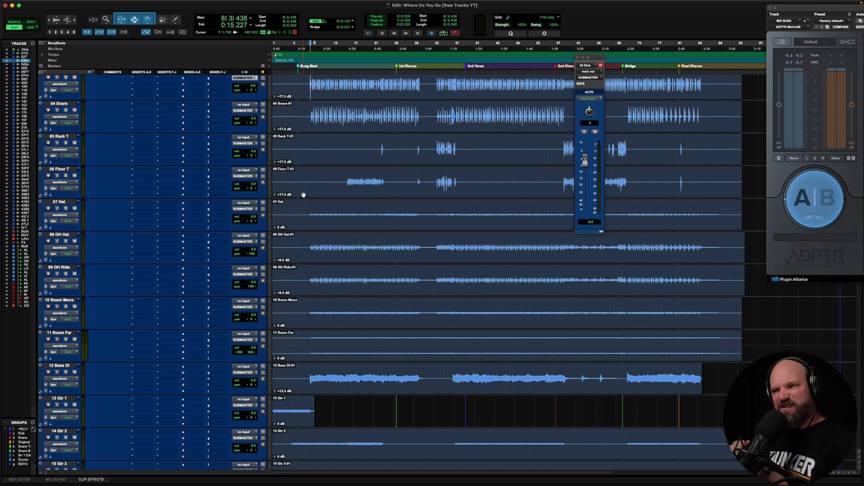
scroll(303, 184, down, 5)
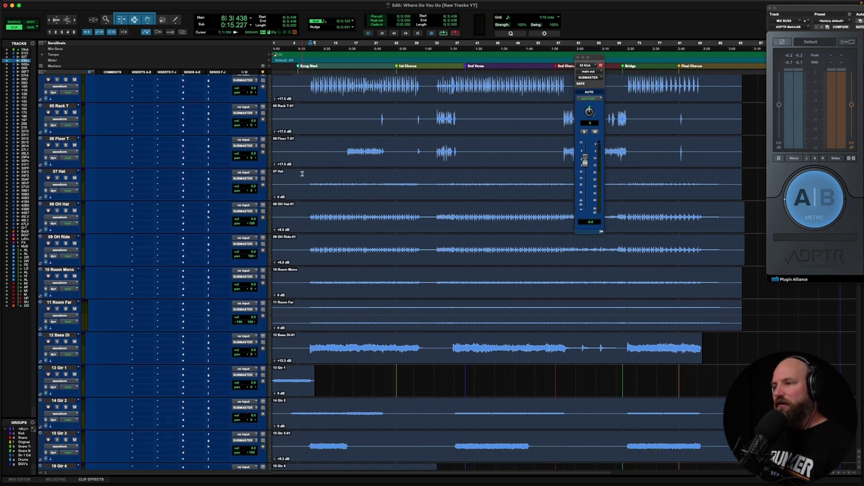
click(310, 201)
click(302, 203)
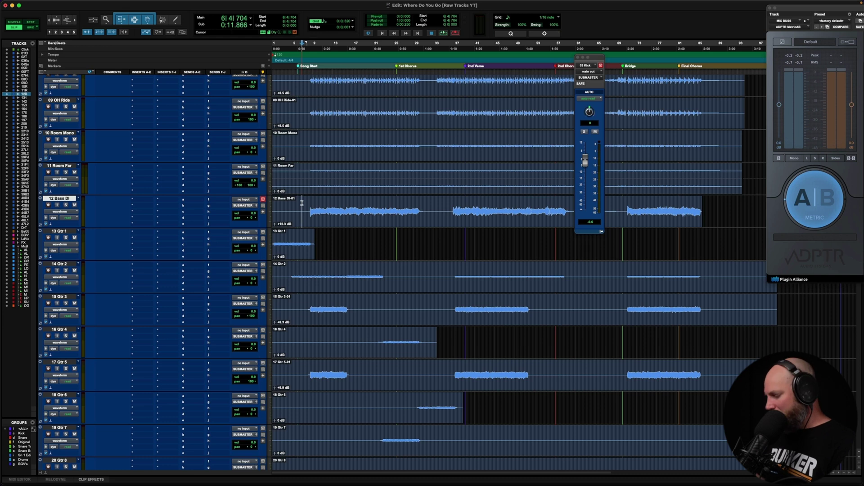
key(ctrl+Up)
key(shift+s)
key(space)
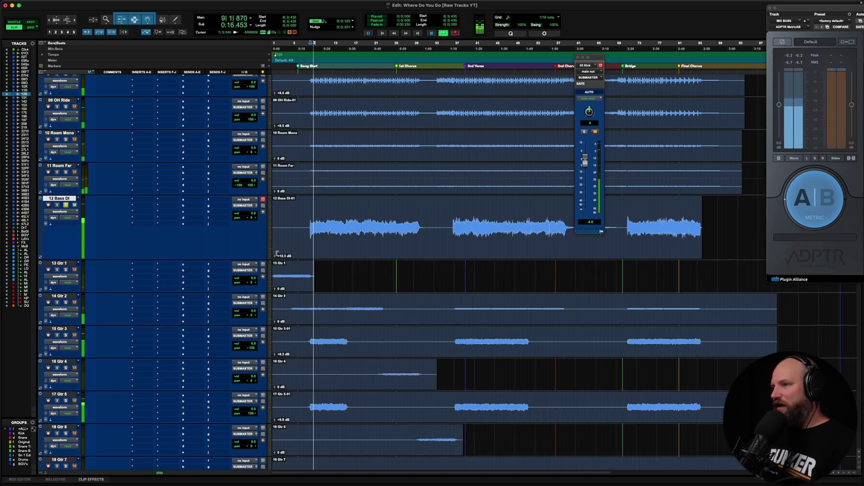
drag(276, 251, 253, 233)
key(space)
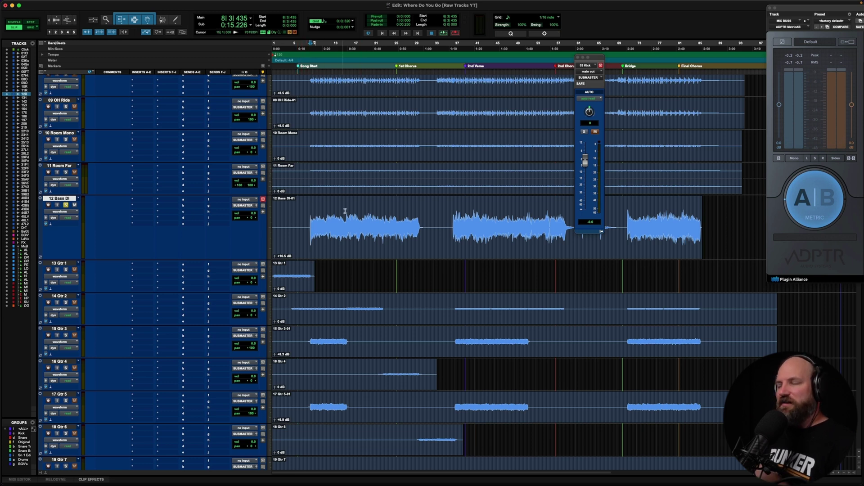
- Insert FabFilter Pro-Q 3 on 12 Bass DI with a boost of about 4 dB near 36 Hz, and make the plug-in inactive
click(132, 200)
click(148, 183)
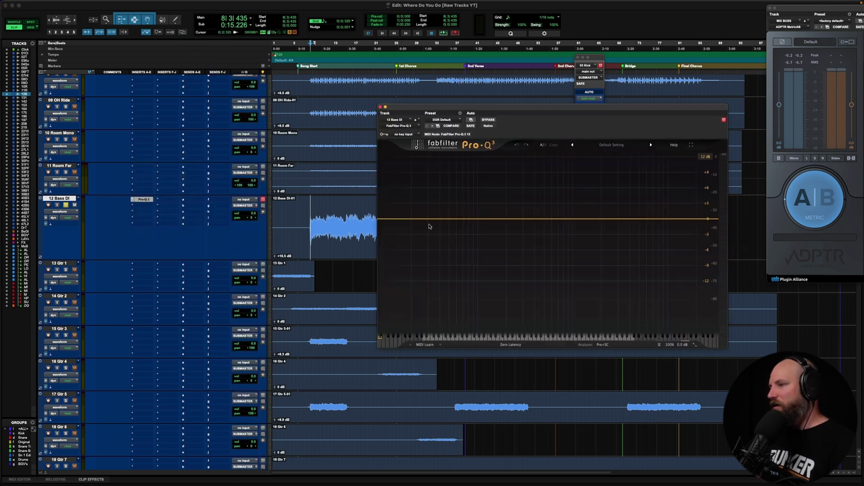
drag(442, 220, 436, 197)
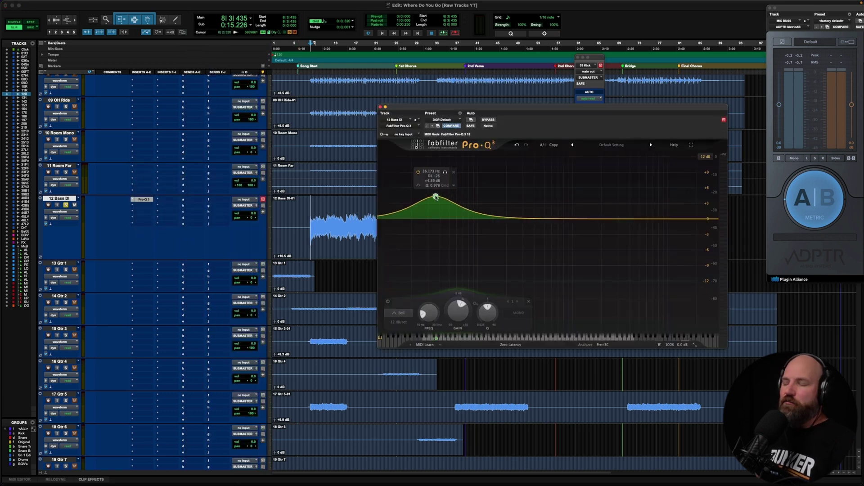
ctrl+super+click(143, 198)
- Delete the silent section of 12 Bass DI between about bars 30 and 36, and add a short fade-out before the gap
click(419, 220)
key(super+bracketright)
key(super+bracketright)
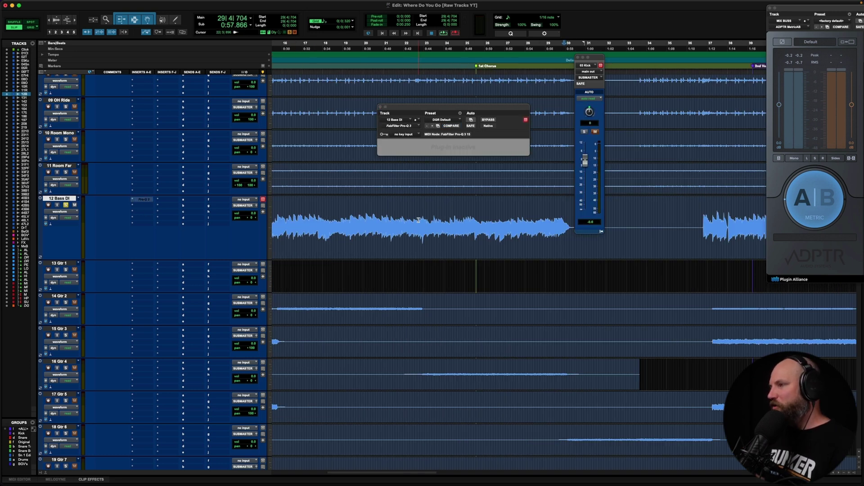
key(super+bracketright)
scroll(418, 221, right, 5)
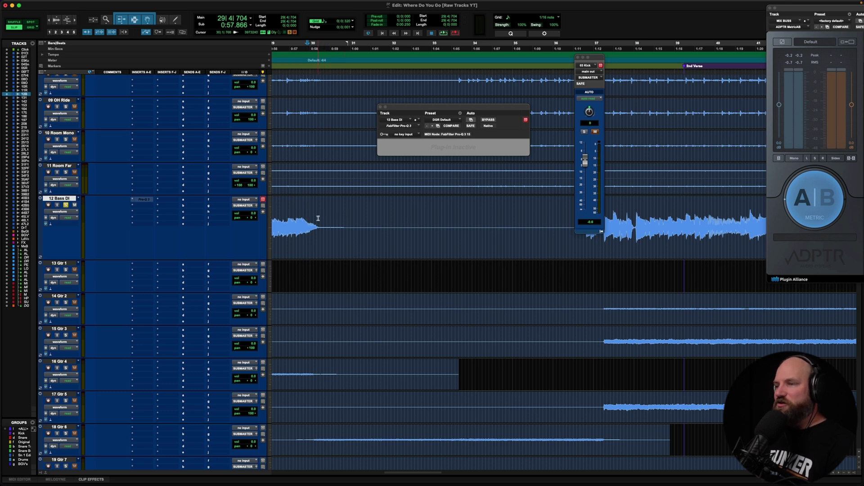
drag(318, 217, 584, 217)
key(BackSpace)
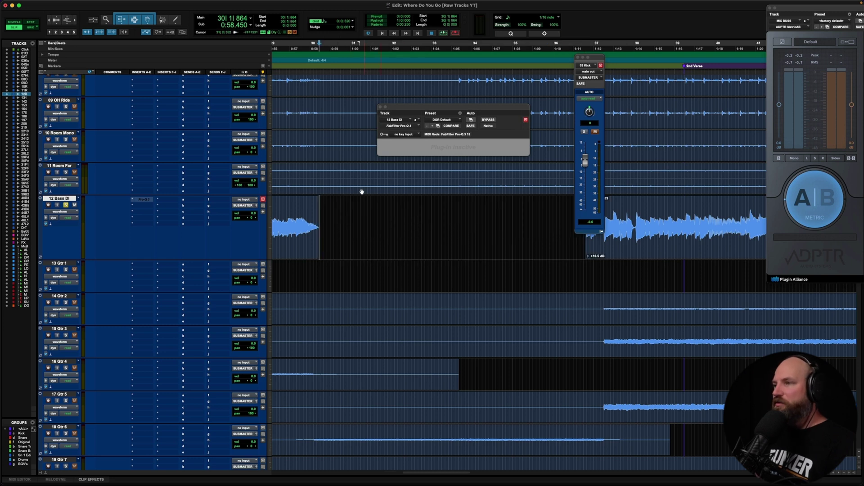
drag(320, 197, 311, 198)
- Check 12 Bass DI from its re-entry at bar 36 and select the short pause in beat 4 of bar 37
key(Tab)
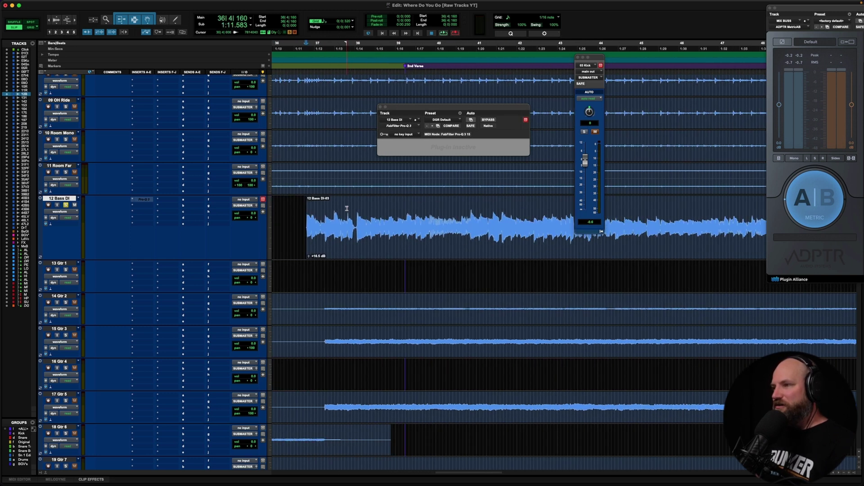
key(space)
key(super+bracketright)
key(super+bracketright)
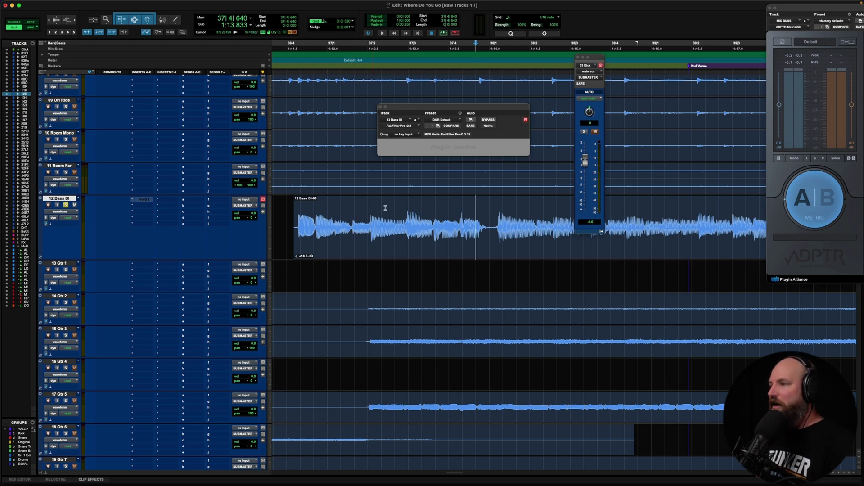
drag(480, 211, 496, 213)
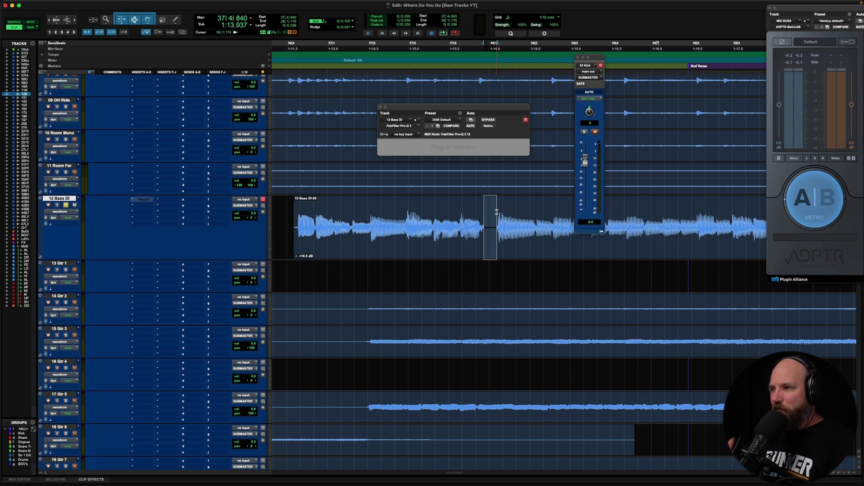
scroll(497, 212, right, 3)
scroll(497, 212, left, 3)
scroll(497, 212, right, 15)
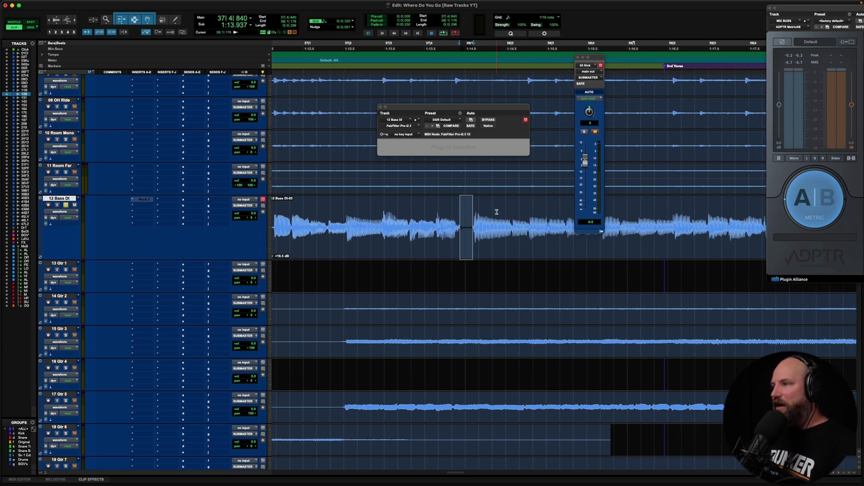
scroll(497, 211, right, 10)
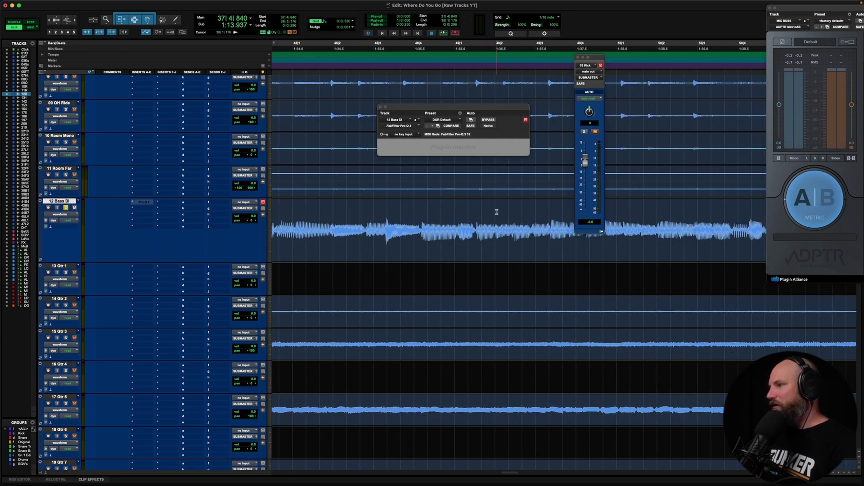
- Delete the silence on 12 Bass DI from bar 61 to the note in bar 62, and fade out the decay before it
key(super+bracketleft)
key(super+bracketleft)
scroll(497, 211, right, 15)
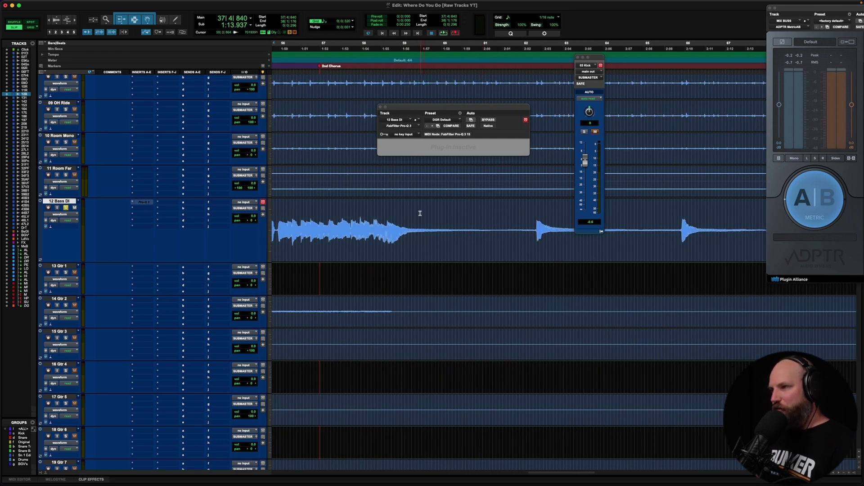
drag(394, 219, 492, 220)
click(398, 220)
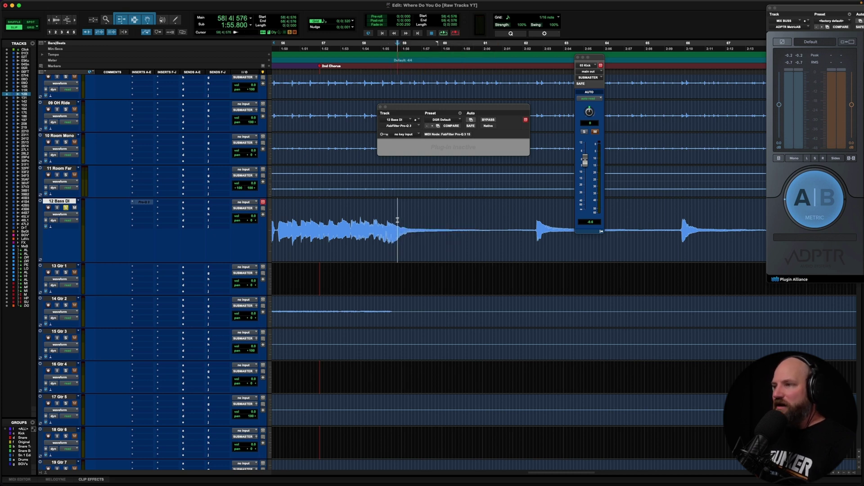
drag(484, 222, 536, 224)
key(Delete)
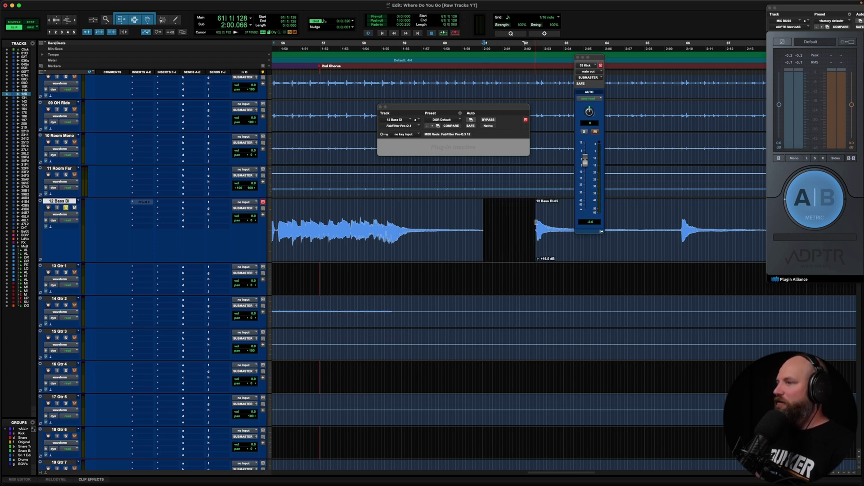
drag(482, 202, 426, 203)
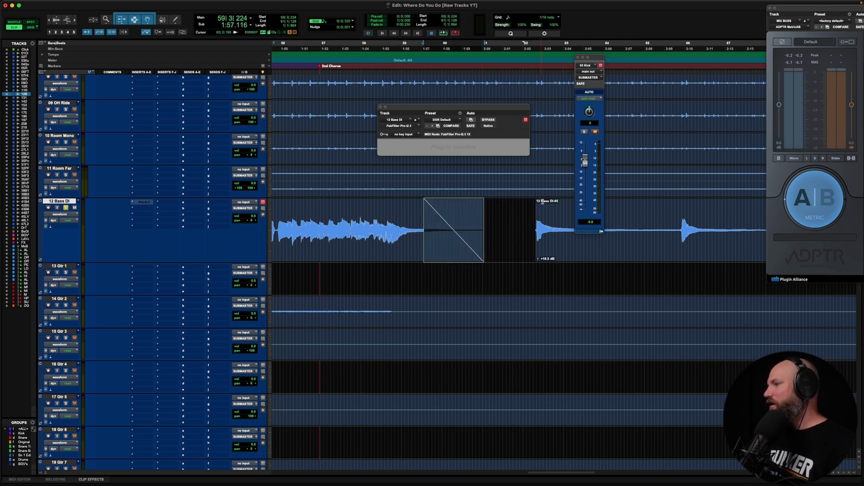
click(537, 202)
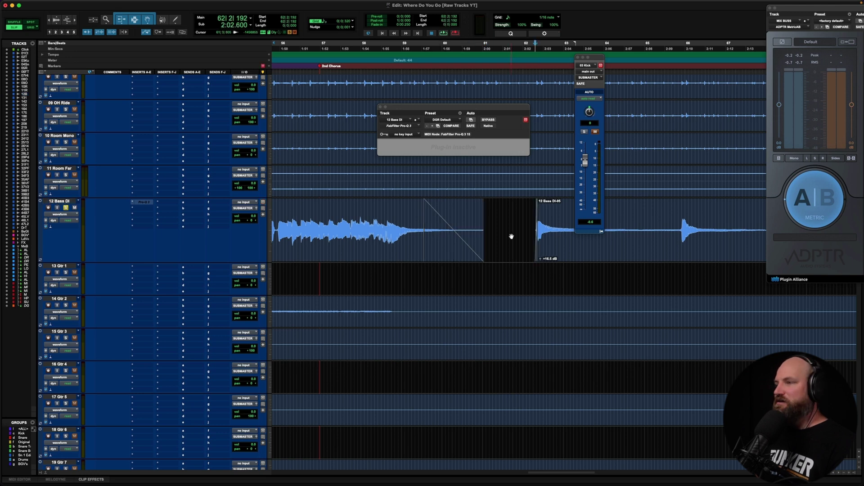
- Examine the 12 Bass DI waveform from the 2nd Chorus to the Bridge and back to the song start
scroll(511, 236, right, 5)
key(r)
scroll(511, 236, right, 10)
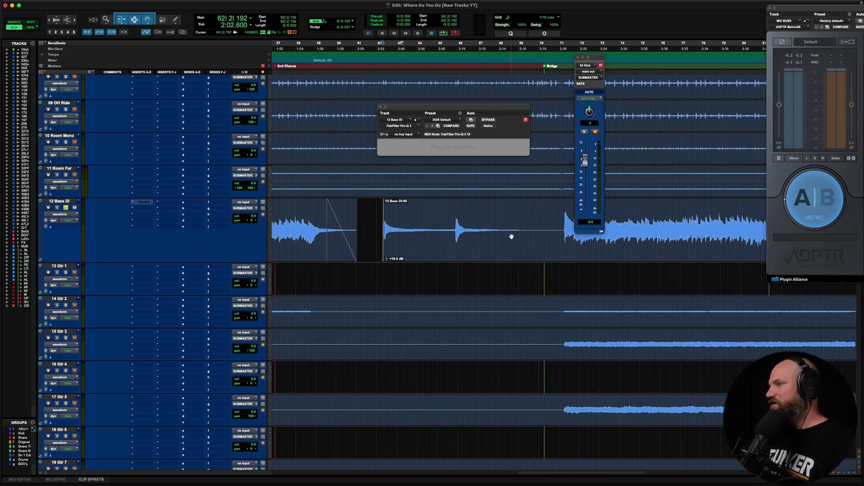
scroll(511, 236, left, 8)
scroll(511, 236, left, 6)
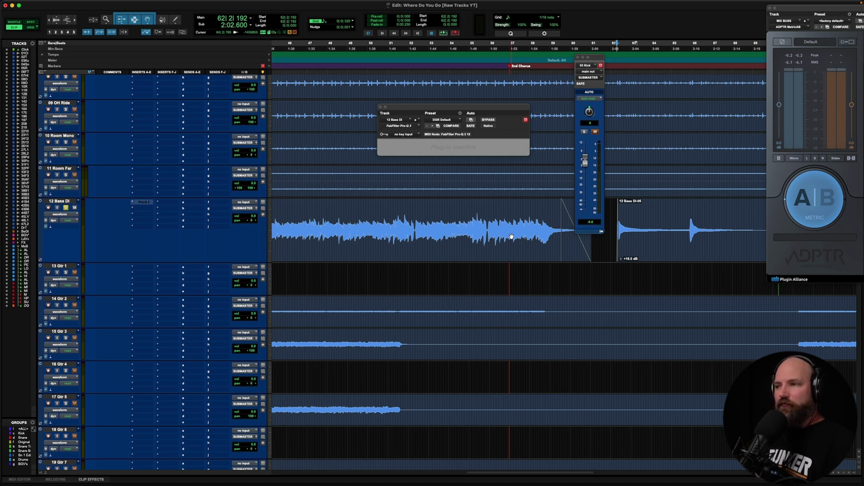
scroll(409, 218, left, 10)
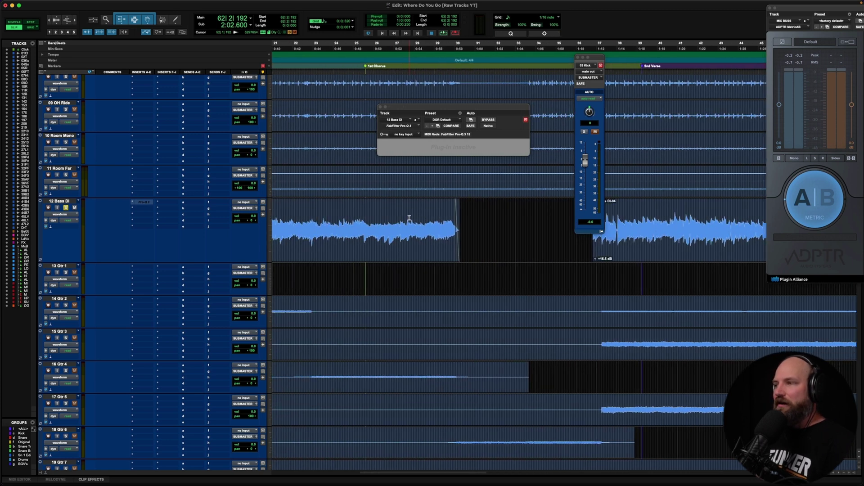
scroll(409, 218, left, 7)
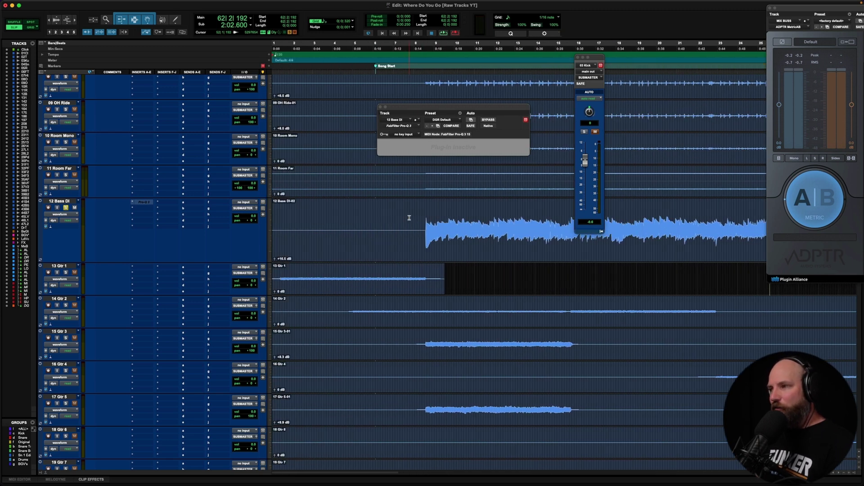
scroll(409, 219, right, 2)
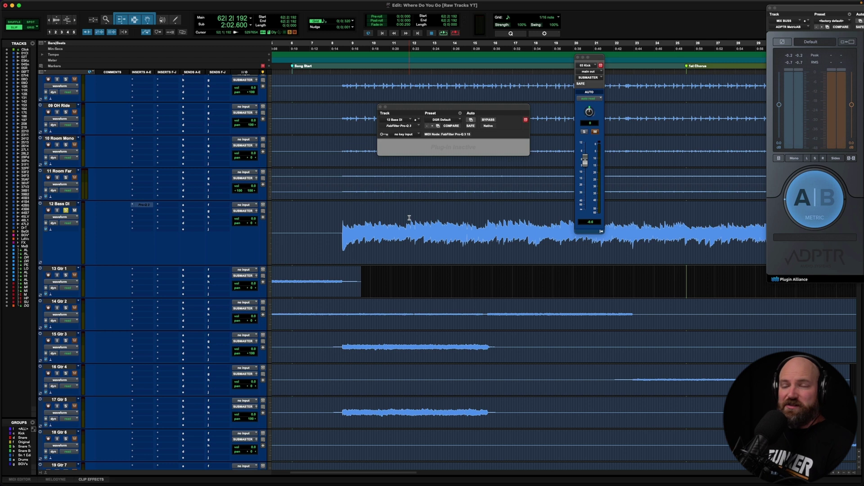
- Move the 12 Bass DI track directly below 03 Kick and compare their waveforms up close at the bar 8 entrance
click(342, 226)
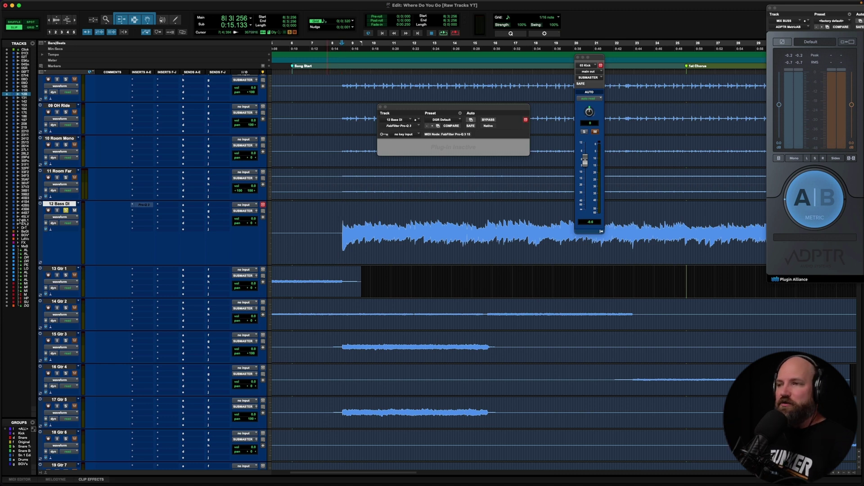
drag(60, 204, 54, 177)
scroll(339, 175, up, 5)
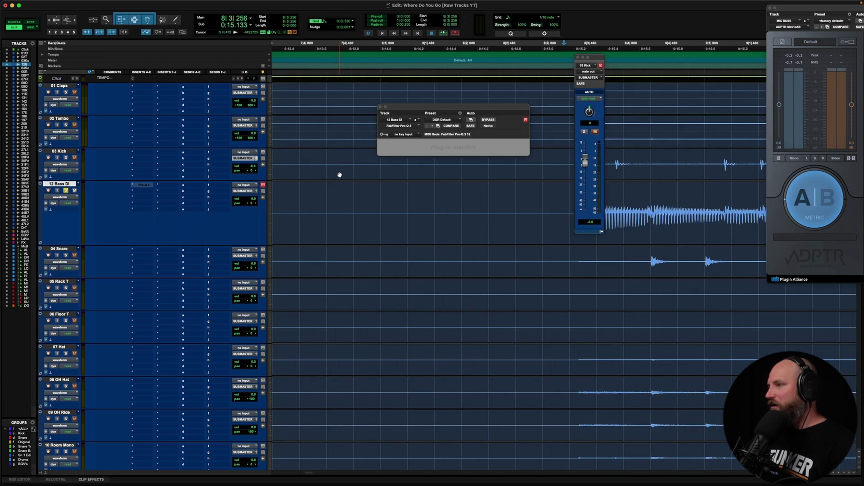
scroll(340, 175, right, 5)
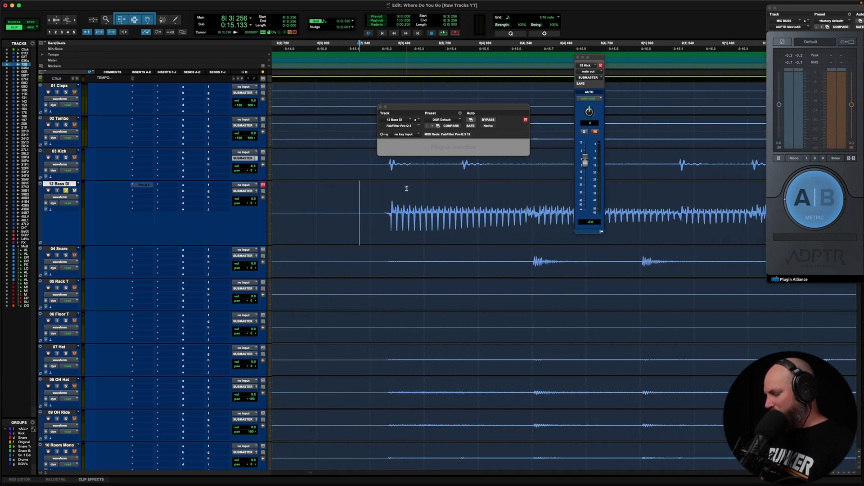
scroll(406, 188, up, 3)
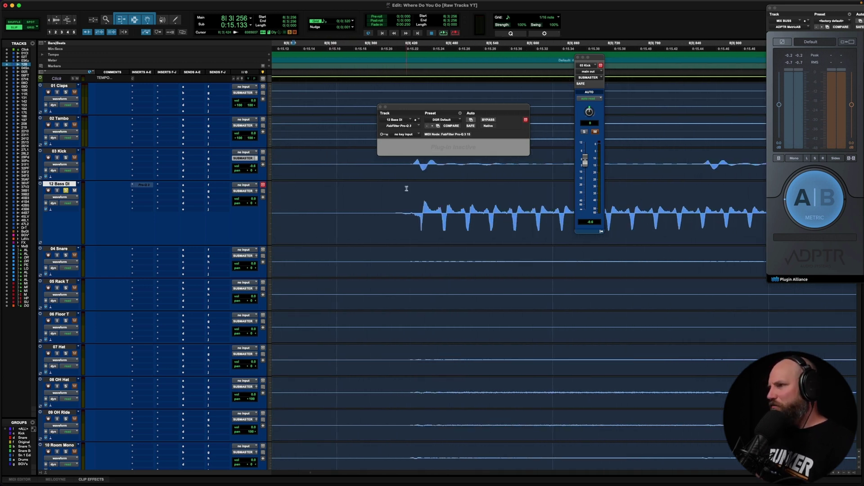
- Compare the 03 Kick and 12 Bass DI waveforms past the bar 8 entrance and across the section up to the 2nd Verse
scroll(407, 189, right, 10)
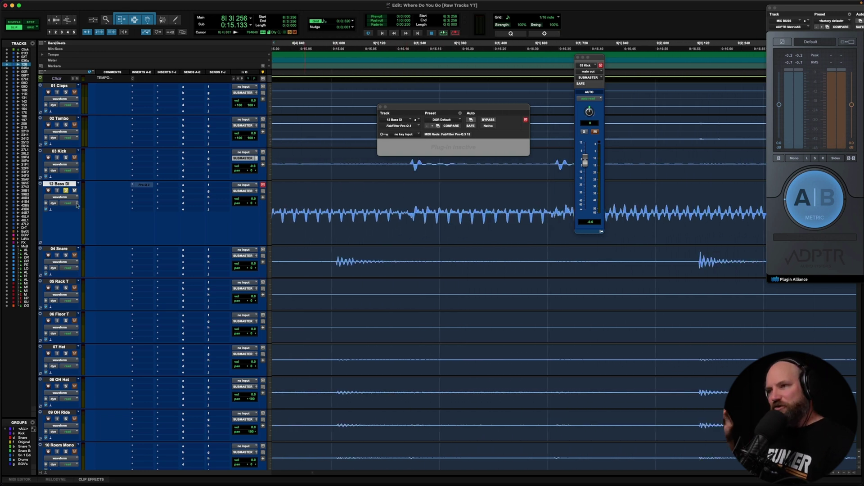
key(super+bracketleft)
key(super+bracketleft)
key(super+bracketleft)
key(super+bracketleft)
key(super+bracketleft)
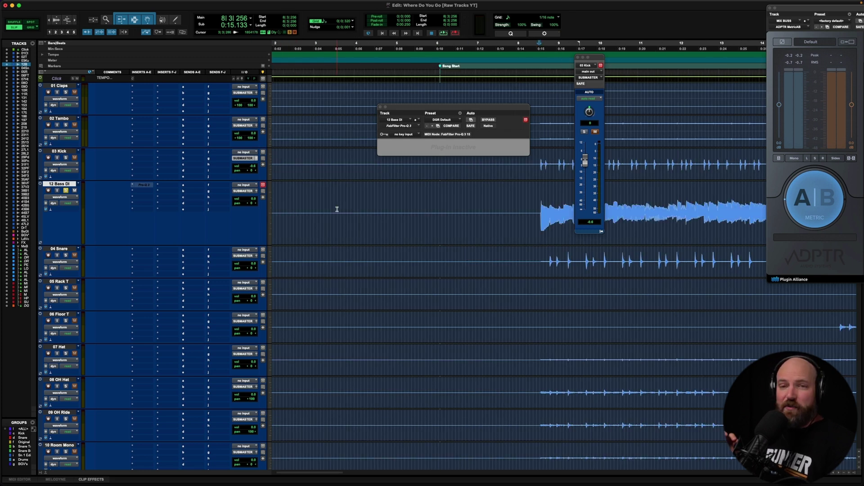
scroll(337, 210, right, 3)
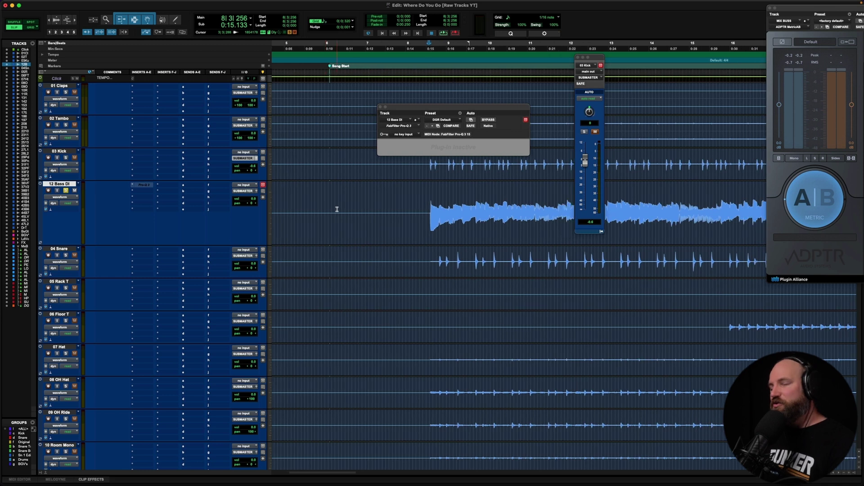
key(super+bracketleft)
key(super+bracketleft)
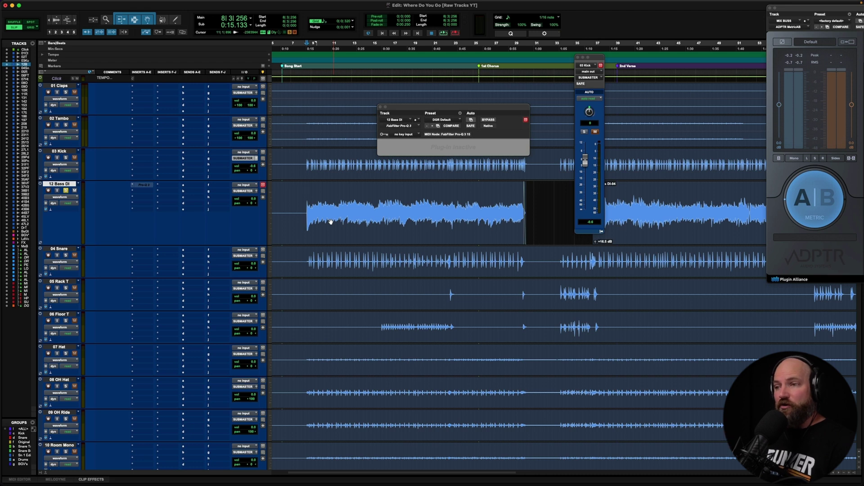
- Examine the clips on the drum, guitar and synth tracks over the full song length, down to 28 Ld Synth 2
scroll(331, 221, down, 5)
scroll(330, 221, left, 2)
scroll(331, 222, down, 1)
scroll(331, 222, left, 1)
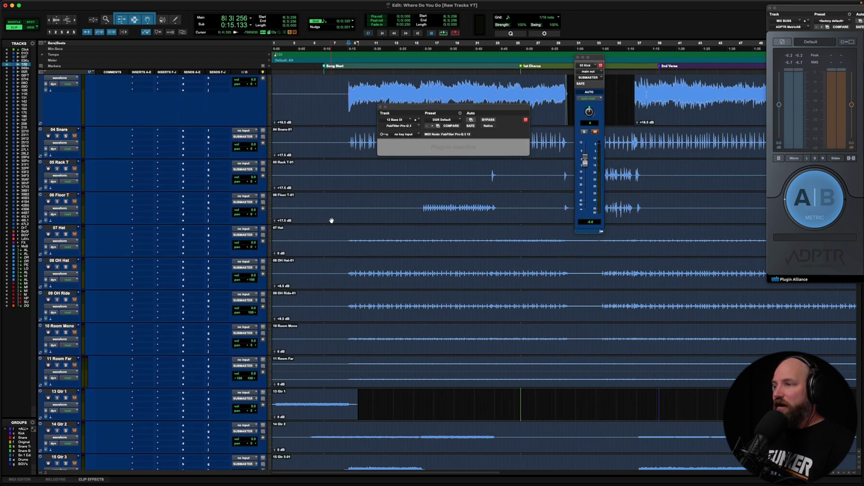
scroll(337, 205, up, 5)
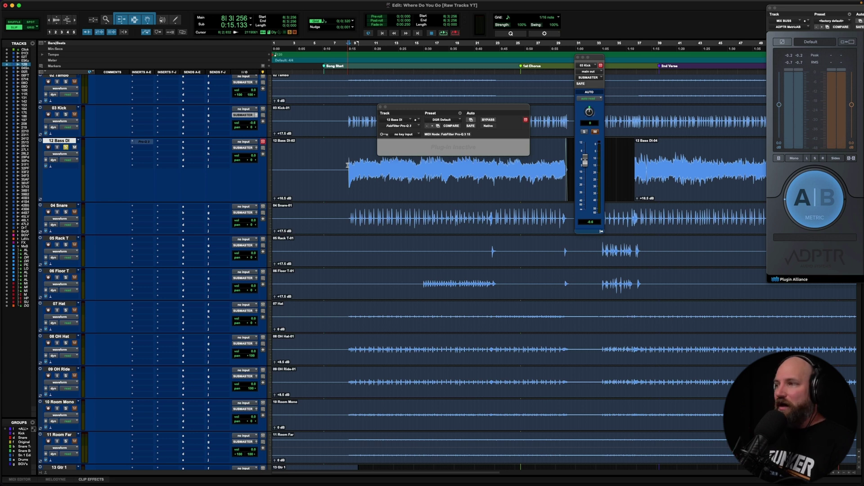
scroll(347, 164, down, 1)
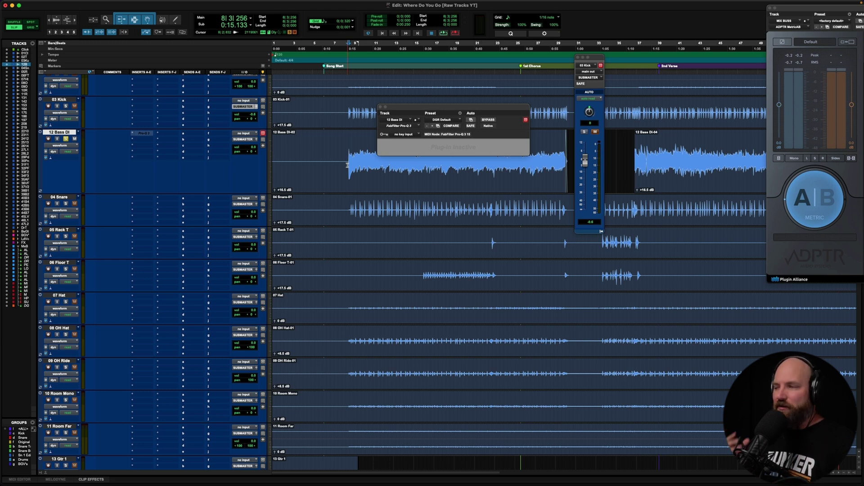
key(super+bracketleft)
key(super+bracketleft)
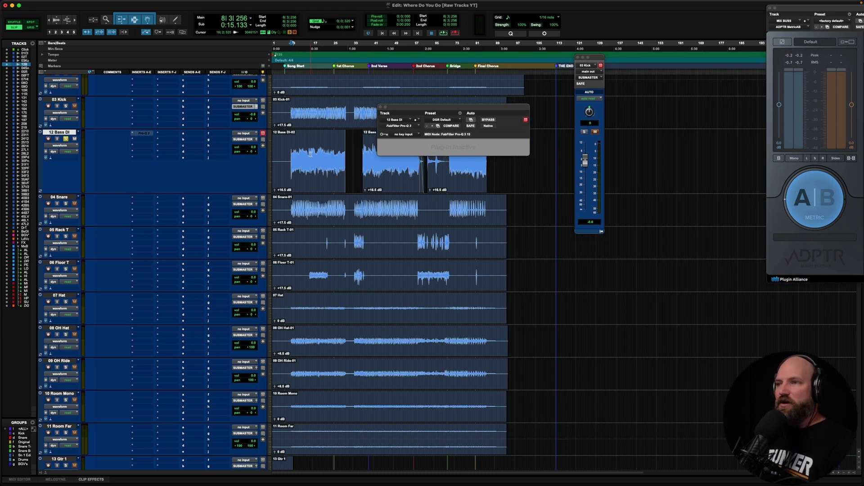
scroll(311, 154, down, 5)
scroll(311, 154, down, 6)
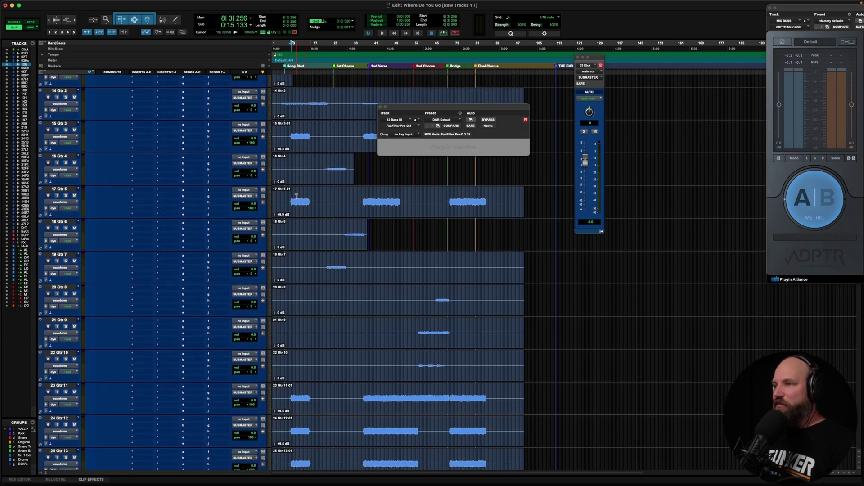
scroll(297, 196, down, 3)
scroll(297, 196, down, 1)
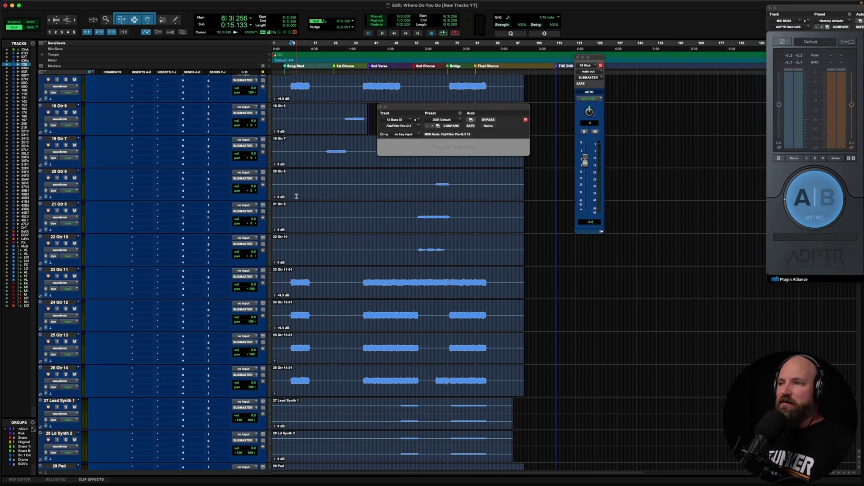